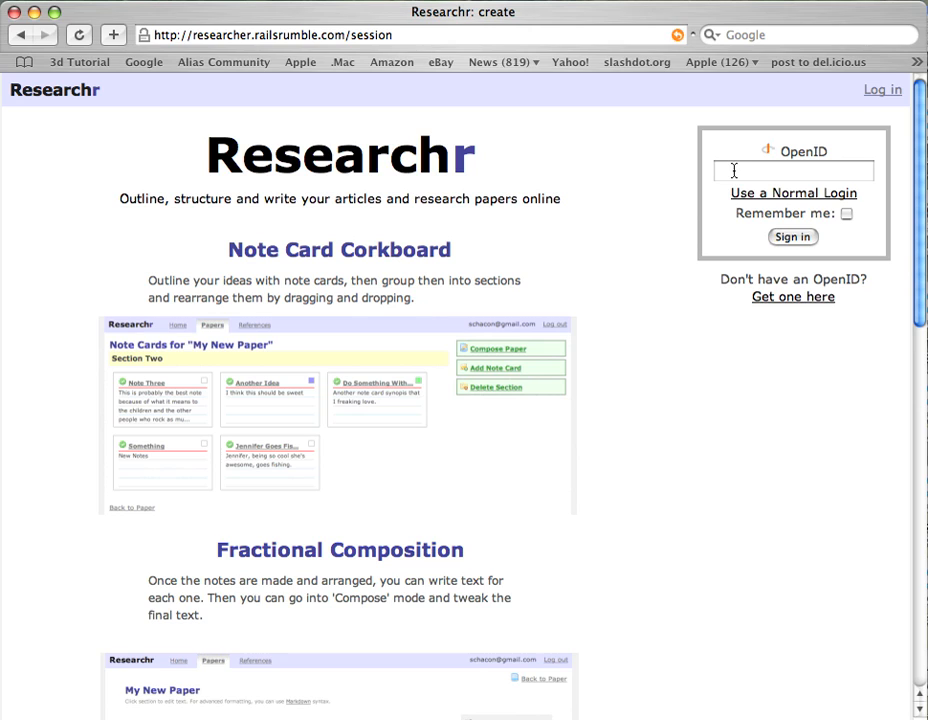
Step: Sign in to the site with the account's OpenID address instead of a normal login
left_click(734, 170)
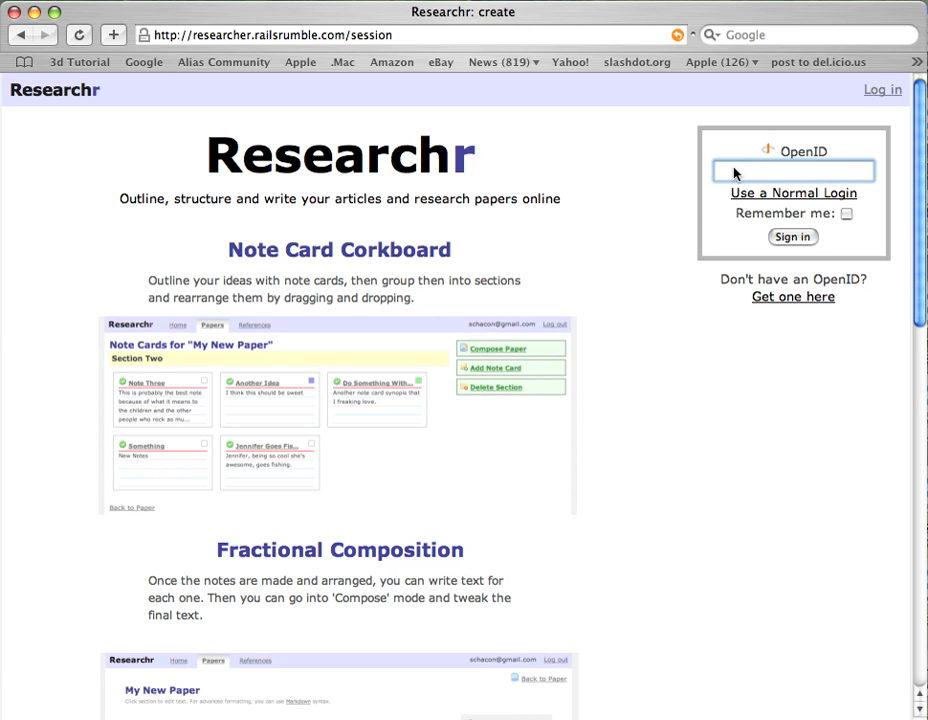
left_click(787, 196)
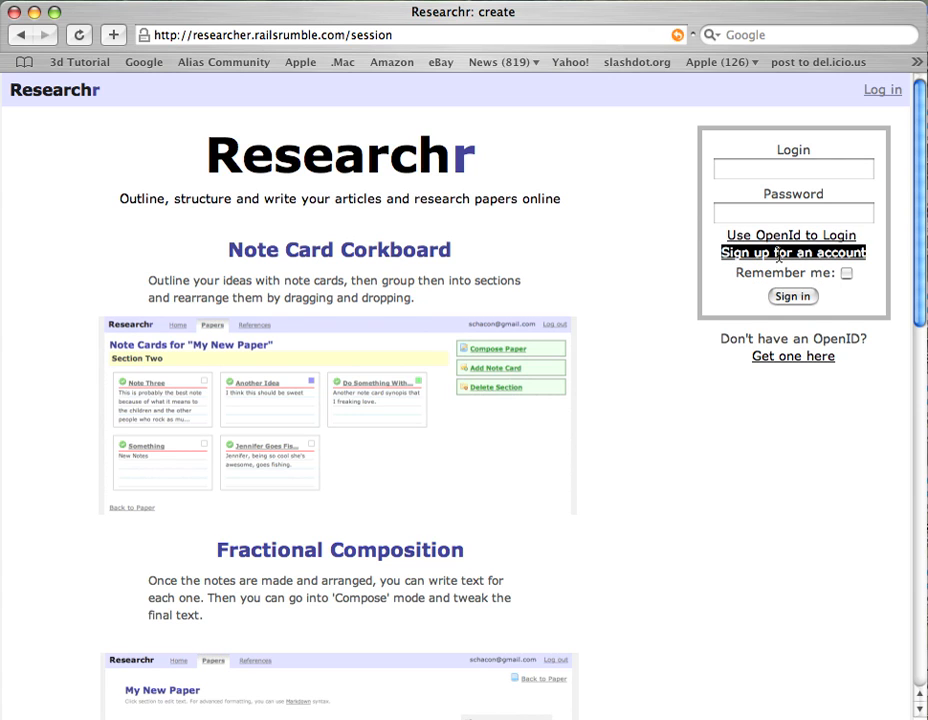
left_click(802, 233)
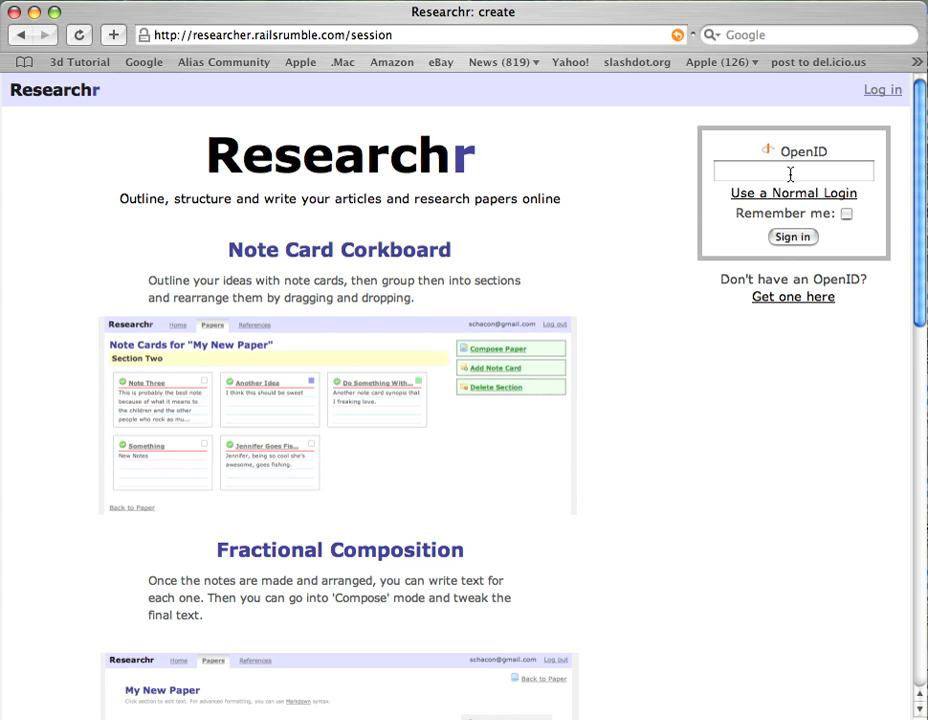
left_click(790, 174)
type("schacon.myopenid.com")
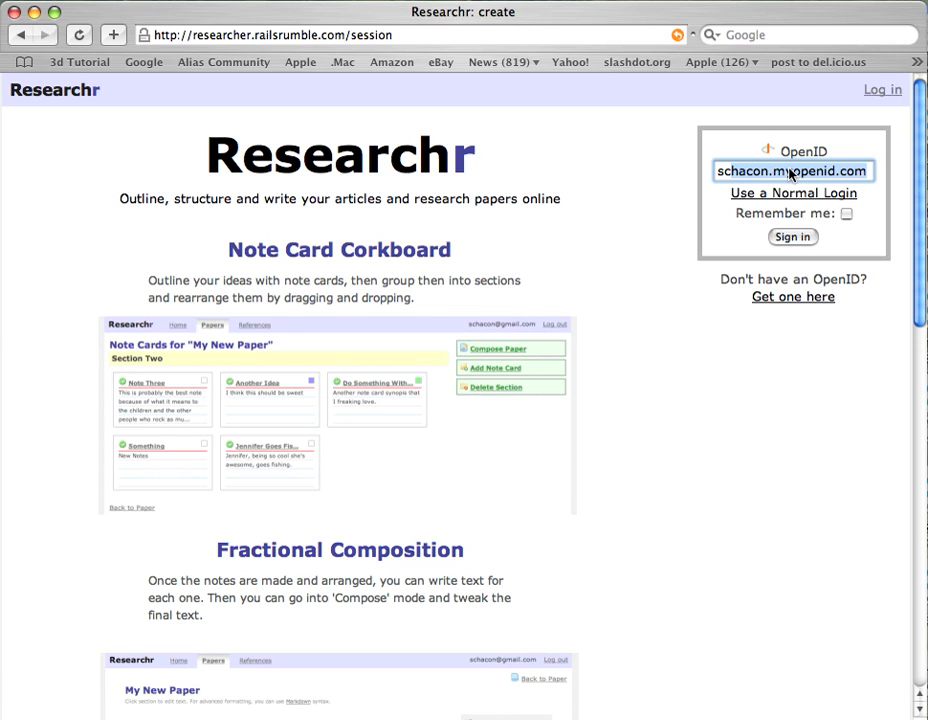
key("Return")
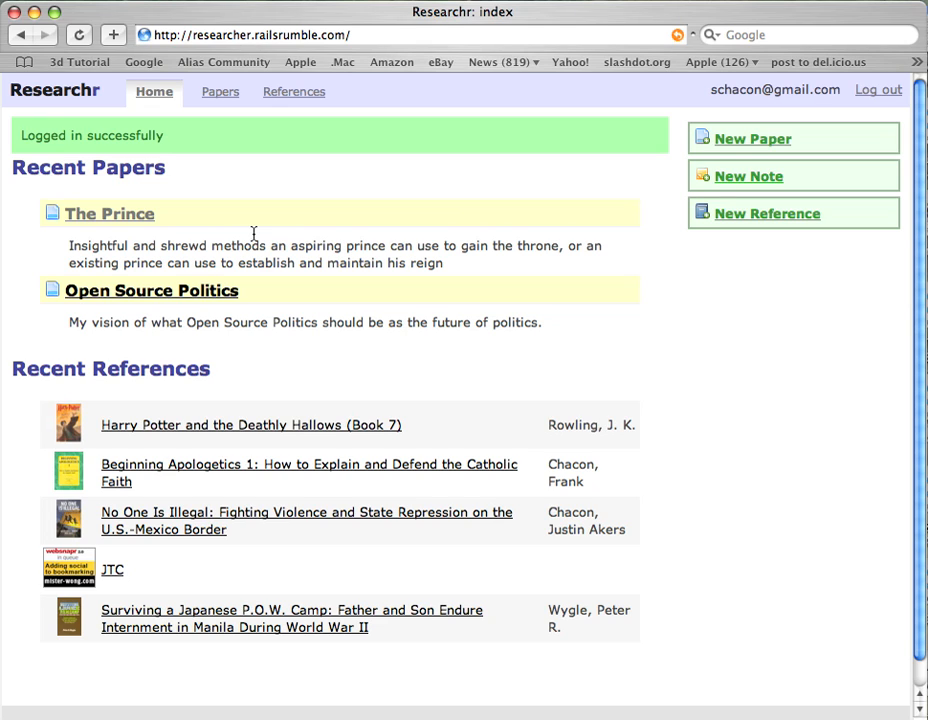
Step: Open the recent paper "The Prince" and examine its description, note cards and references
left_click(132, 219)
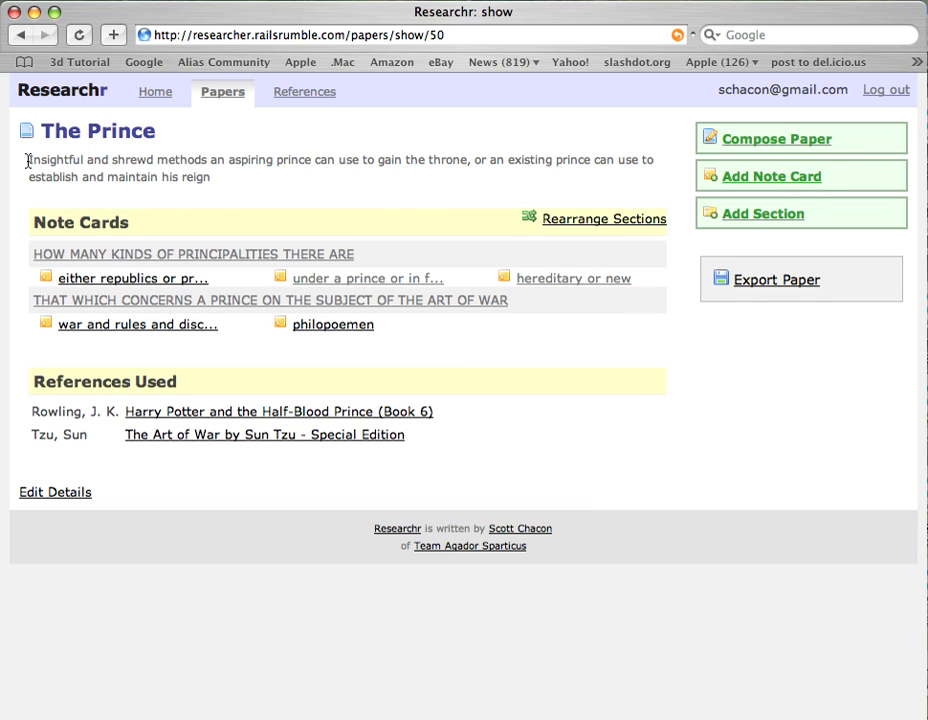
left_click_drag(28, 160, 318, 185)
left_click(63, 137)
left_click_drag(15, 168, 292, 189)
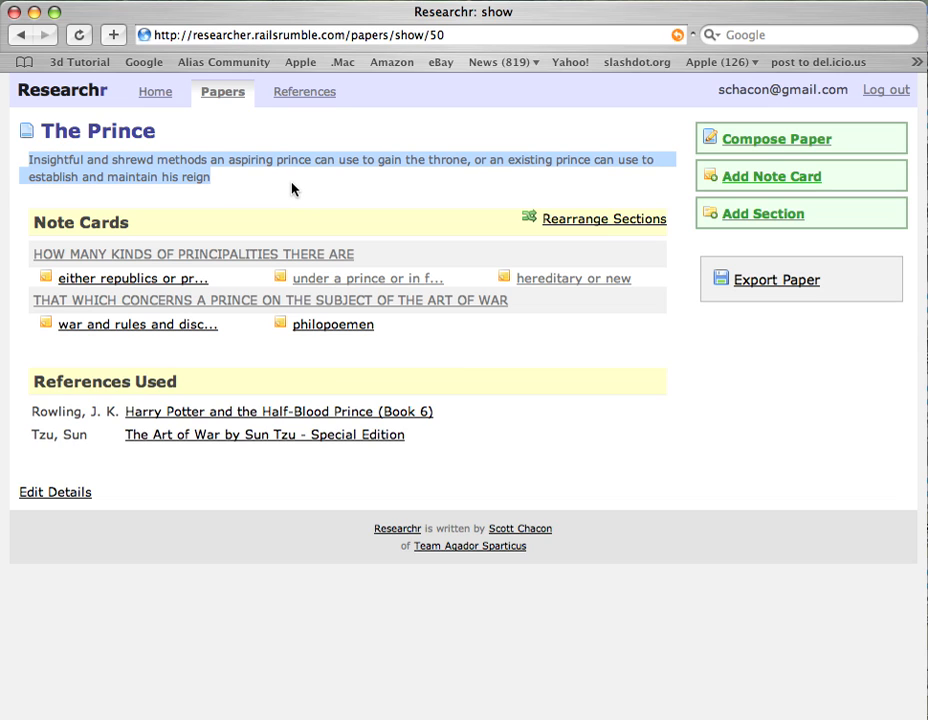
left_click(598, 420)
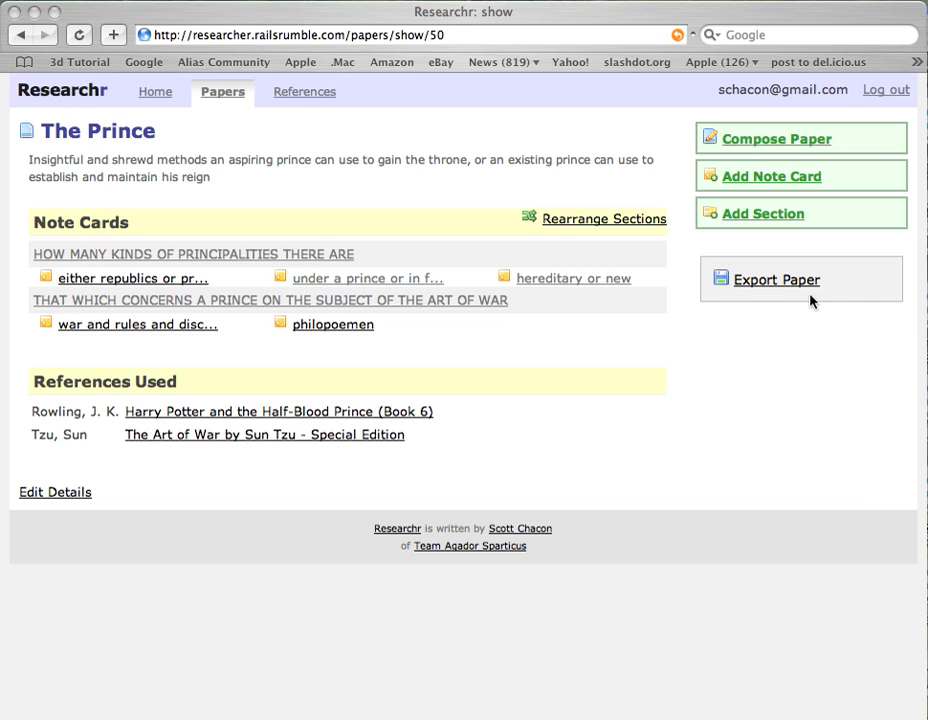
Step: Start a new note card for The Prince with the title "princes should read stuff"
left_click(745, 178)
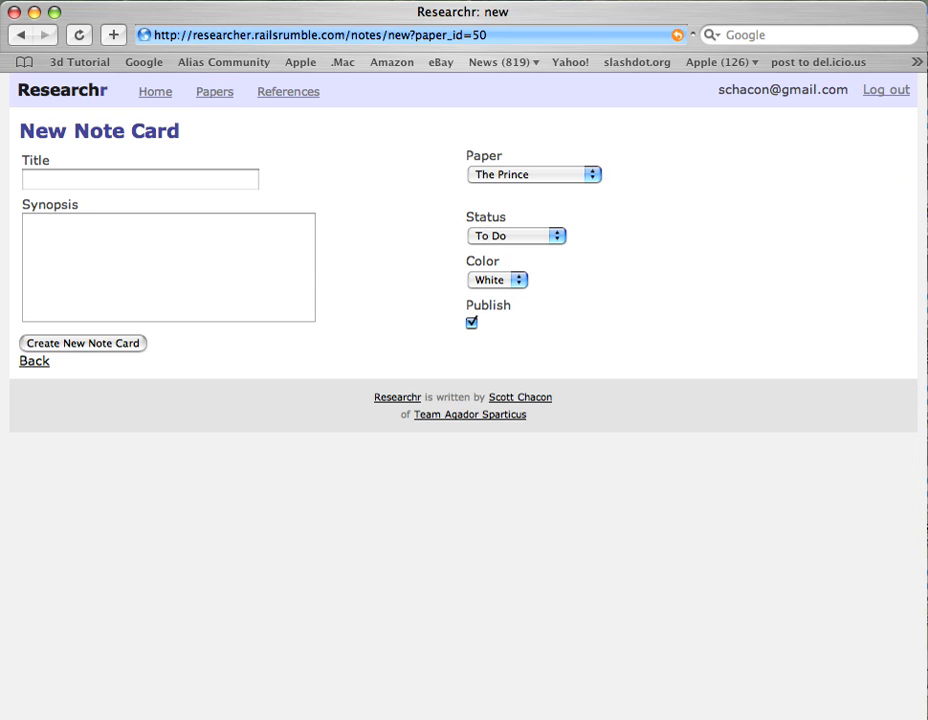
key("super+Tab")
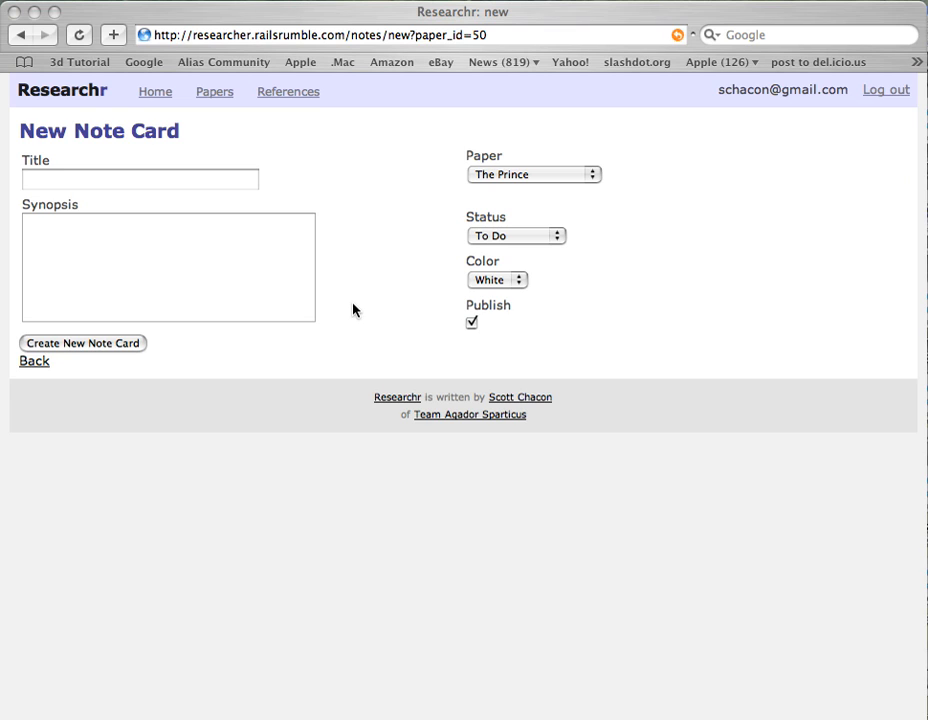
left_click(182, 178)
type("princes should read stuff")
Step: Enter the synopsis on a prince reading histories, ending "so they don't get their butts kicked", and create the note card
left_click(234, 293)
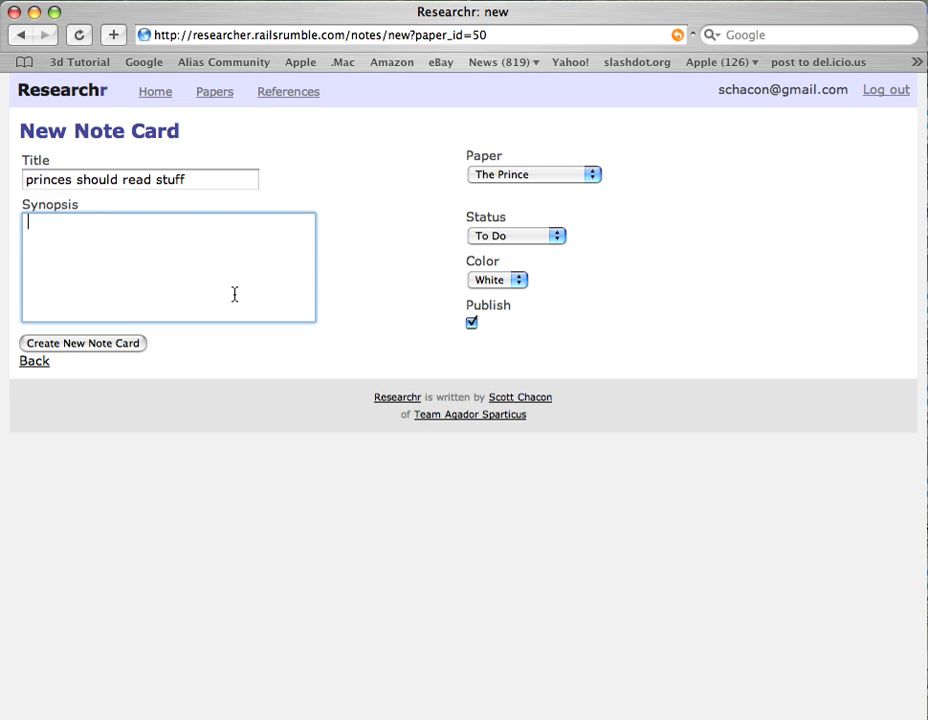
key("super+Tab")
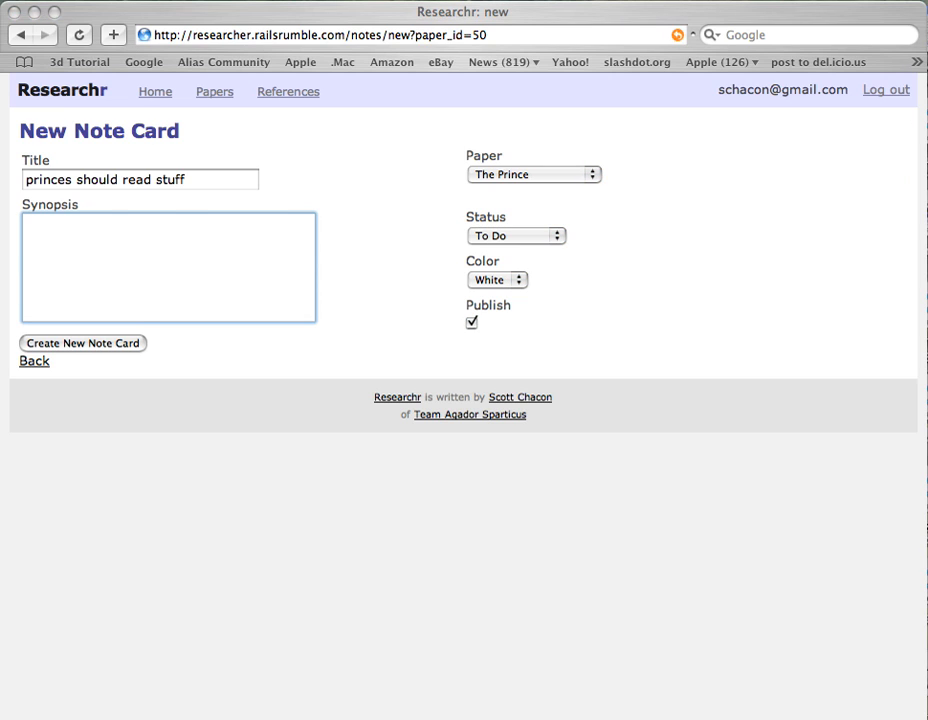
left_click(174, 302)
type("to exercise the intellect the prince should read histories, and study there the actions of illustrious men to examine the causes of their victories and defeat so they don't get their butts kicked")
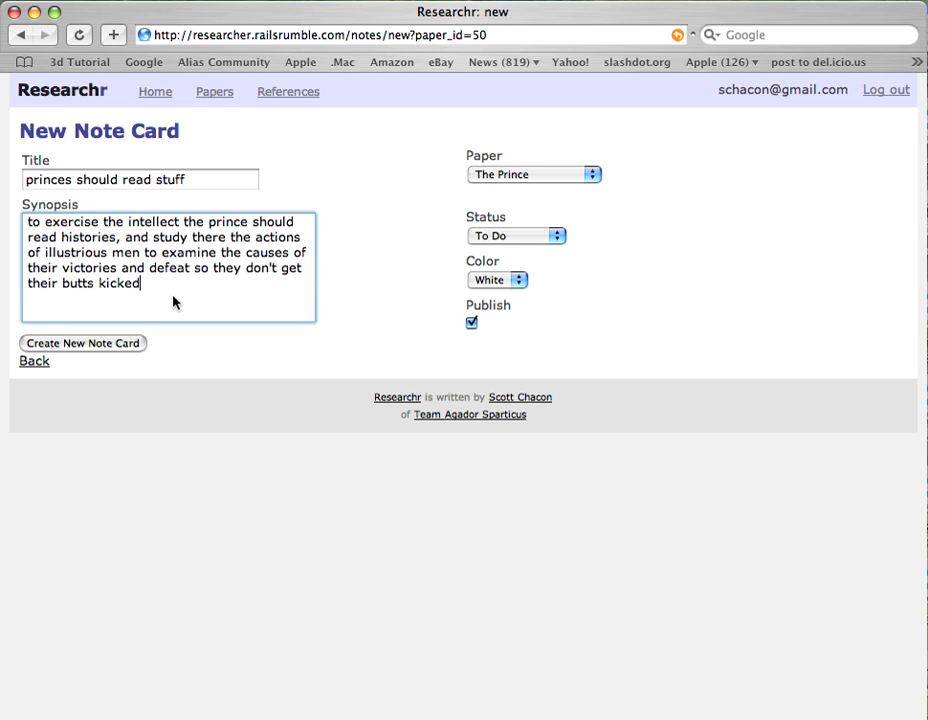
left_click(84, 343)
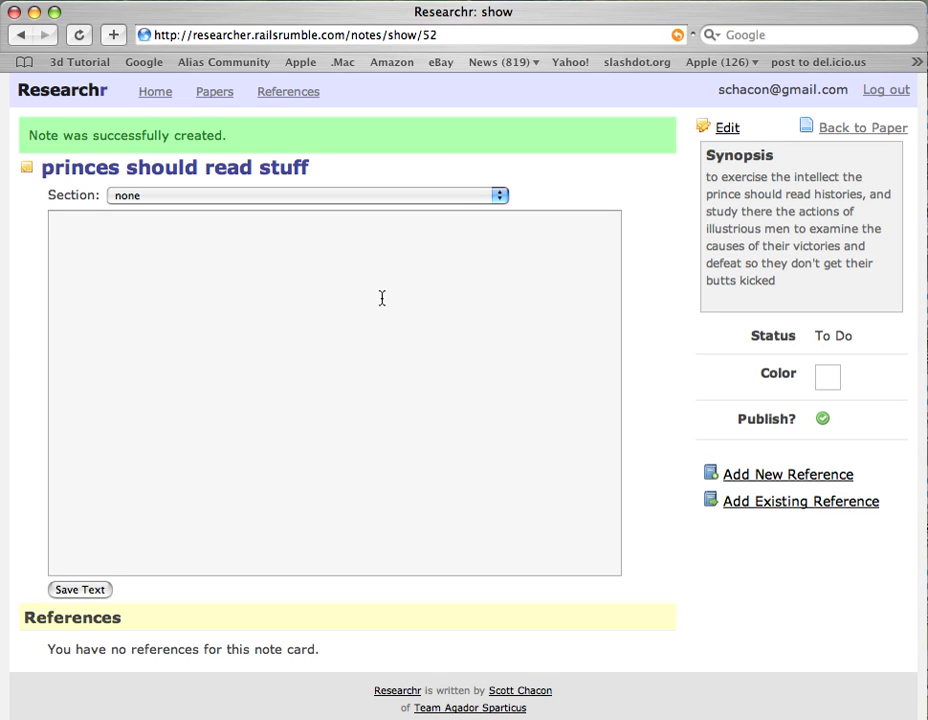
Step: Fill the note's text with the passage beginning "But to exercise the intellect" and assign it to the section on the art of war
left_click(381, 298)
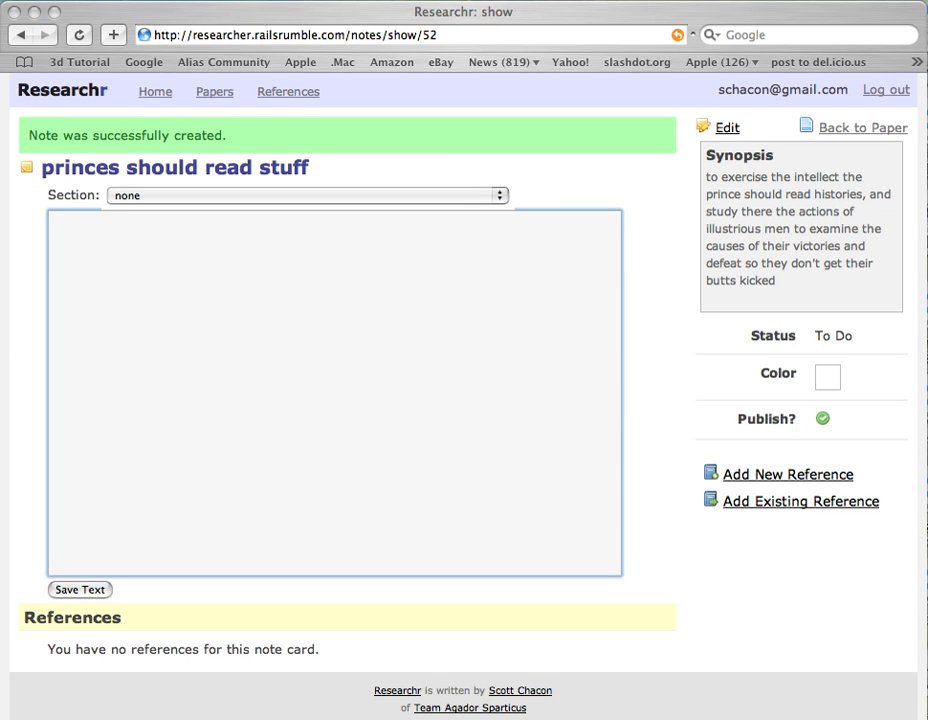
left_click(300, 386)
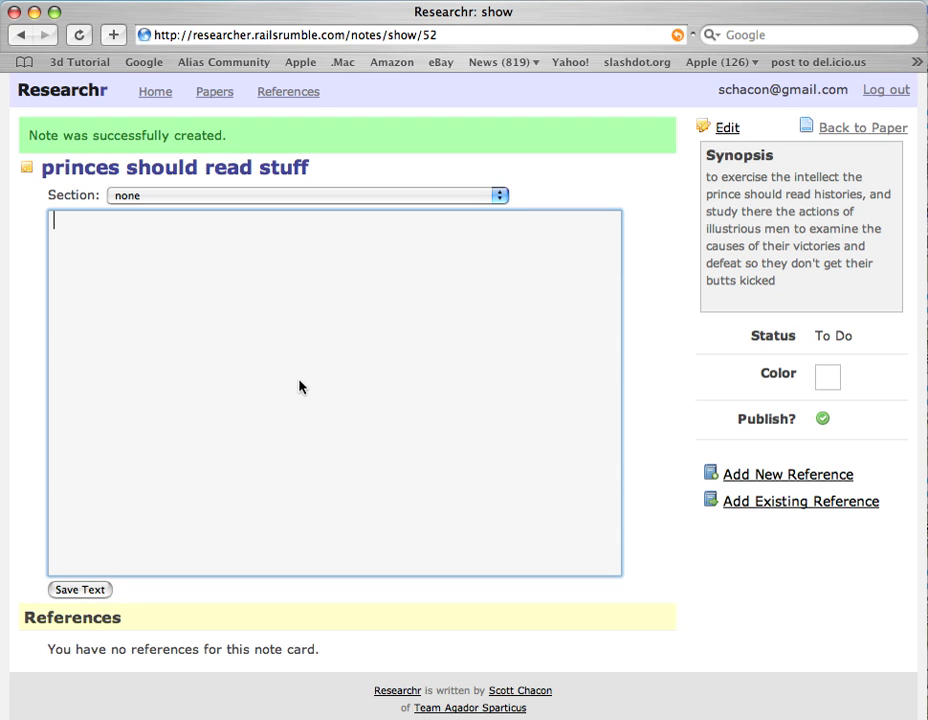
type("But to exercise the intellect the prince should read histories, and study there the actions of illustrious men, to see how they have borne themselves in war, to examine the causes of their victories and defeat, so as to avoid the latter and imitate the former; and above all do as an illustrious man did, who took as an exemplar one who had been praised and famous before him, and whose achievements and deeds he always kept in his mind, as it is said Alexander the Great imitated Achilles, Caesar Alexander, Scipio Cyrus. And whoever reads the life of Cyrus, written by Xenophon, will recognize afterwards in the life of Scipio how that imitation was his glory, and how in chastity, affability, humanity, and liberality Scipio conformed to those things which have been written of Cyrus by Xenophon. A wise prince ought to observe some such rules, and never in peaceful times stand idle, but increase his resources with industry in such a way that they may be available to him in adversity, so that if fortune chances it may find him prepared to resist her blows.")
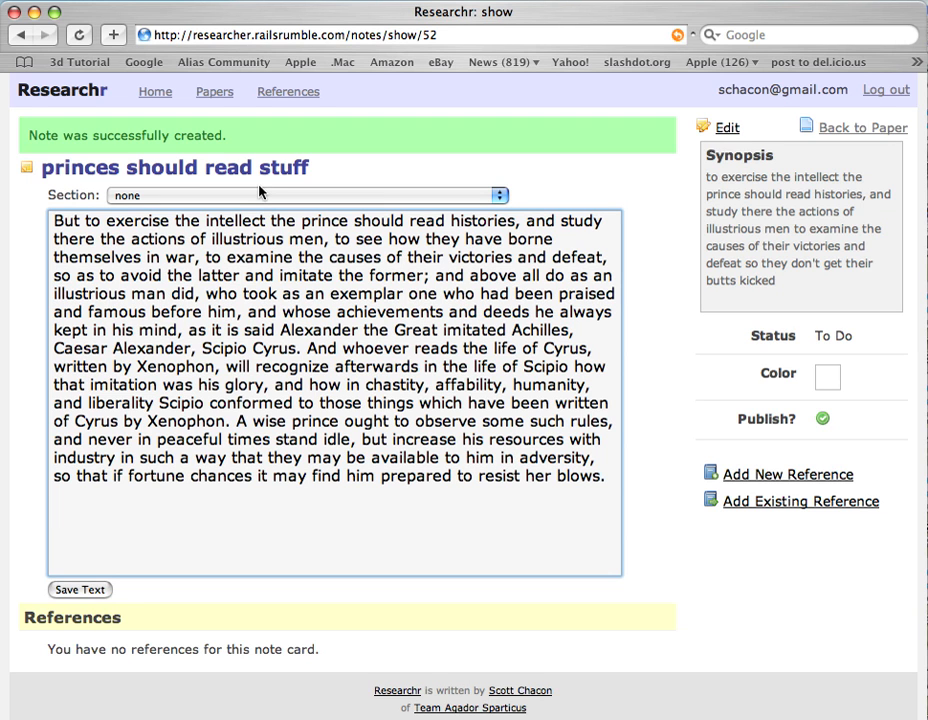
left_click(259, 194)
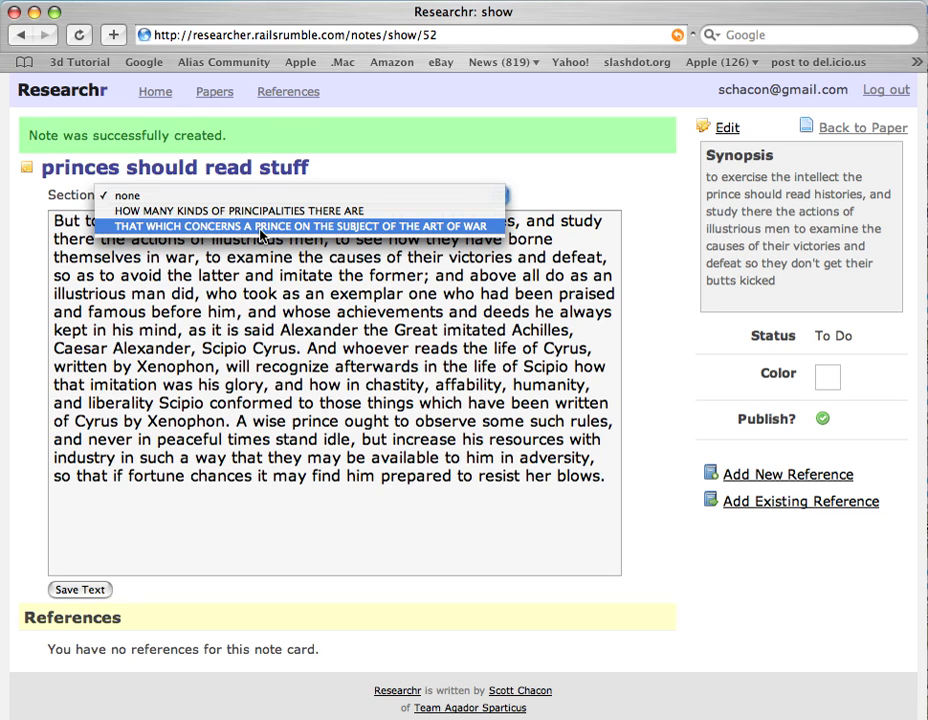
left_click(259, 228)
Step: Delete the note's text from "And whoever reads the life of Cyrus" to the end and save the text
left_click(307, 349)
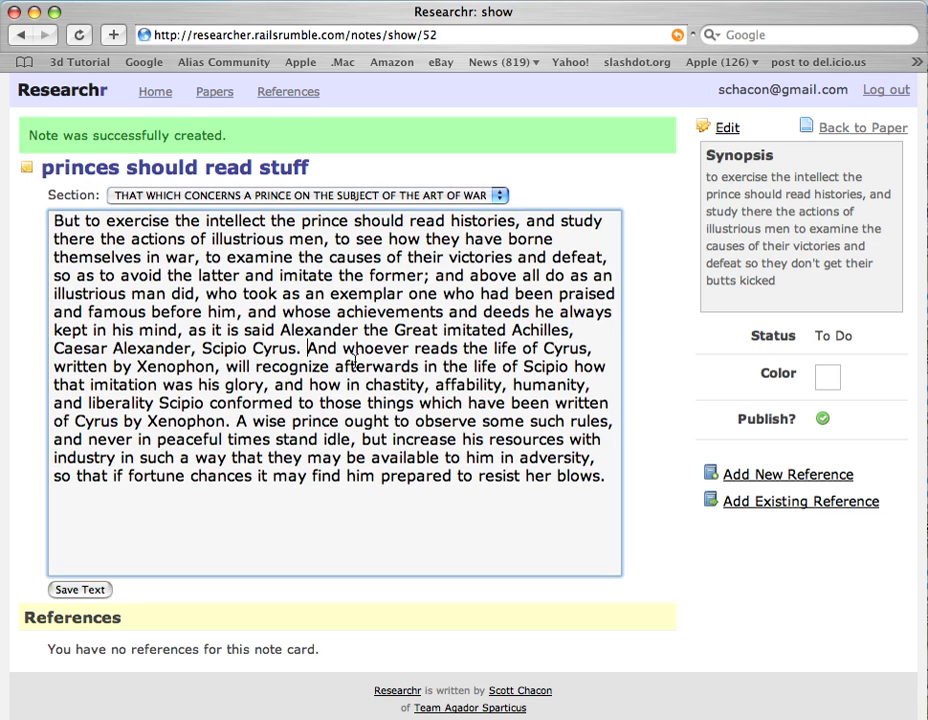
left_click(631, 520, "shift")
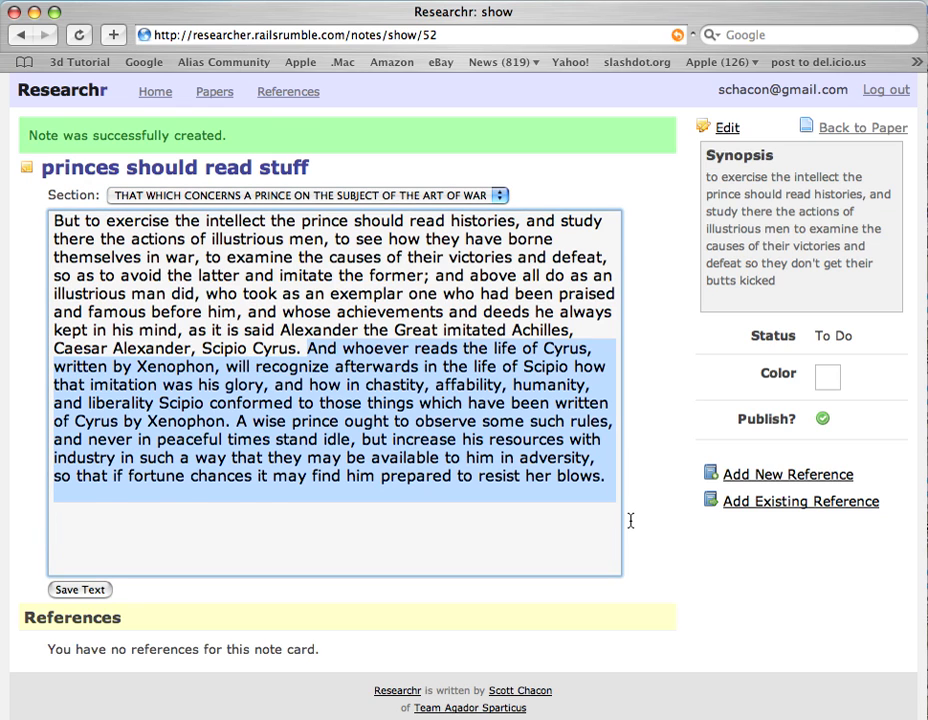
key("BackSpace")
key("super+Tab")
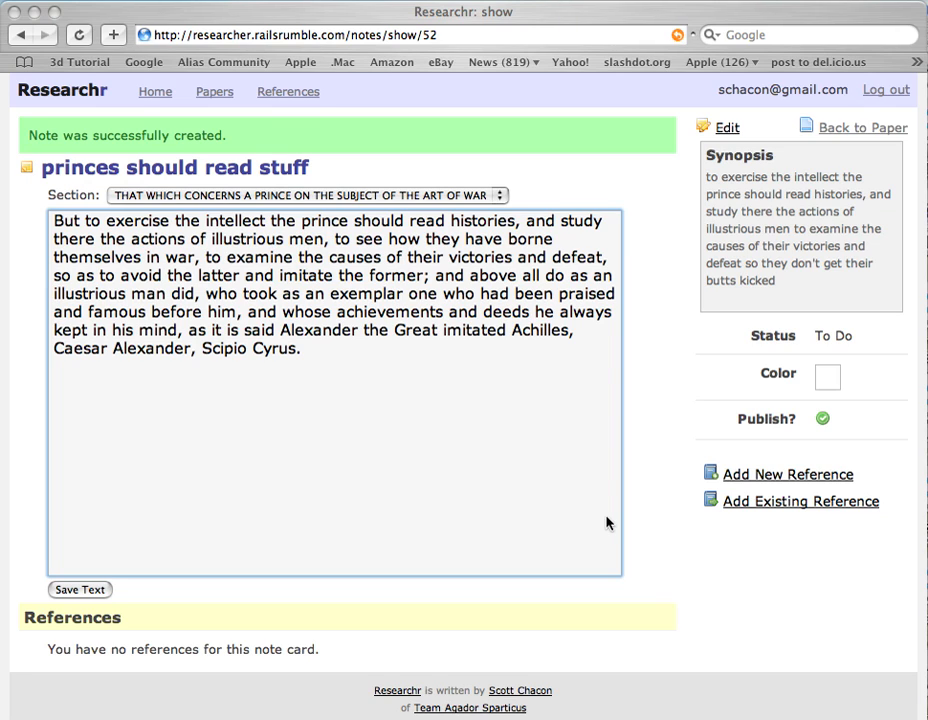
left_click(143, 516)
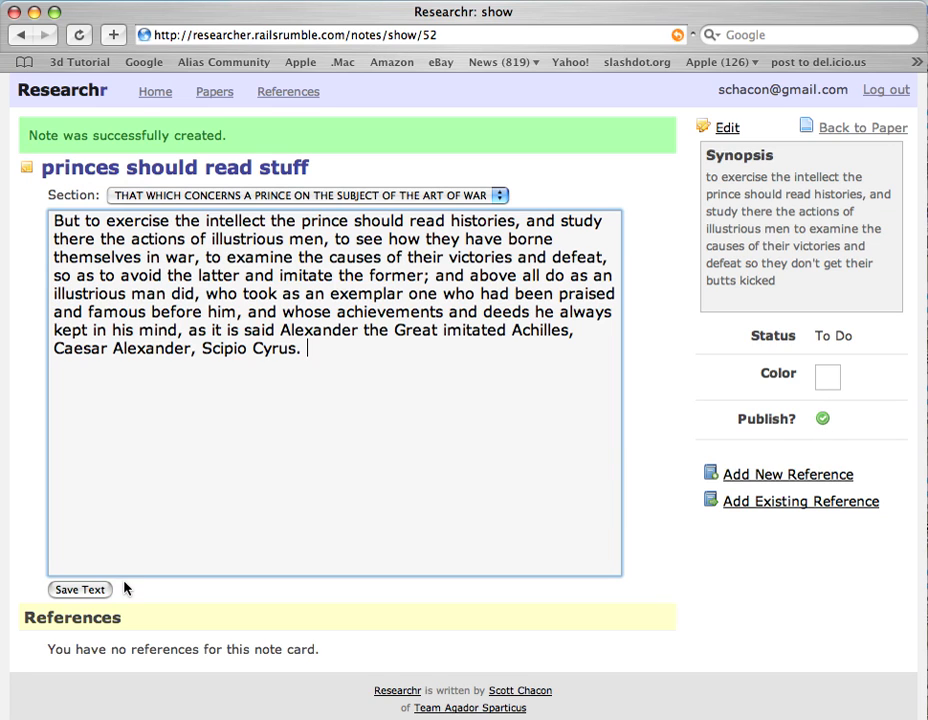
left_click(100, 589)
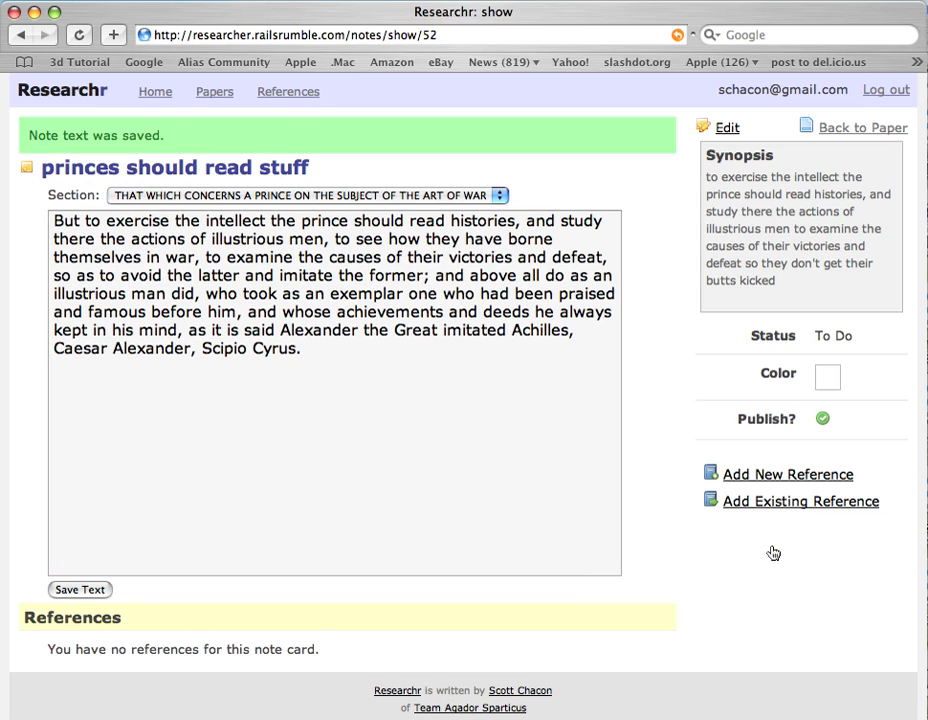
Step: Add a new reference to the note by looking up "achilles" on Amazon and importing The Iliad (Penguin Classics Deluxe Edition)
left_click(774, 478)
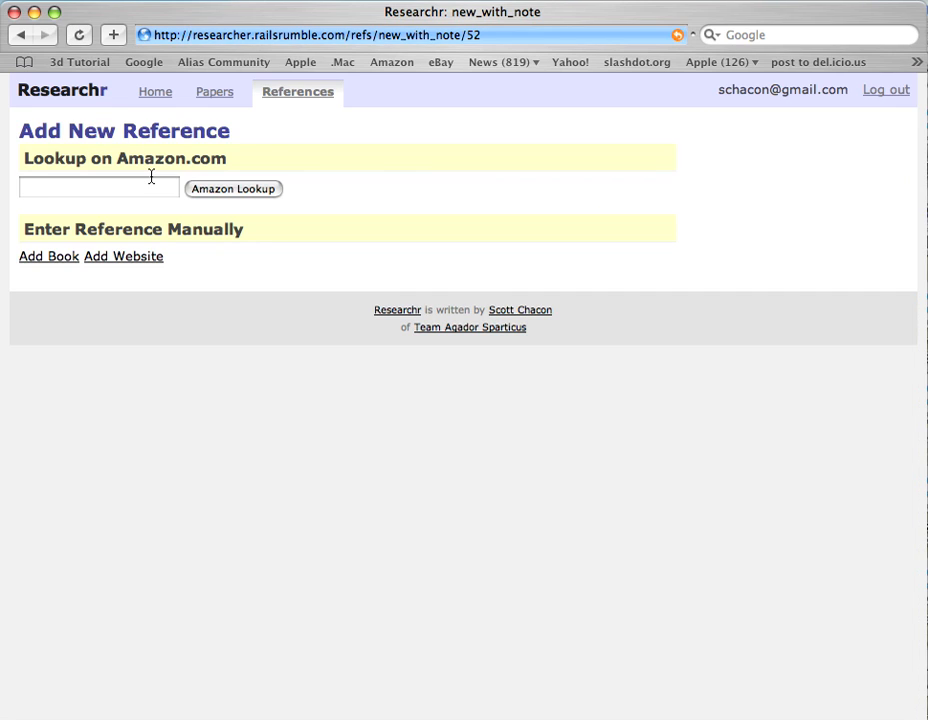
left_click(116, 186)
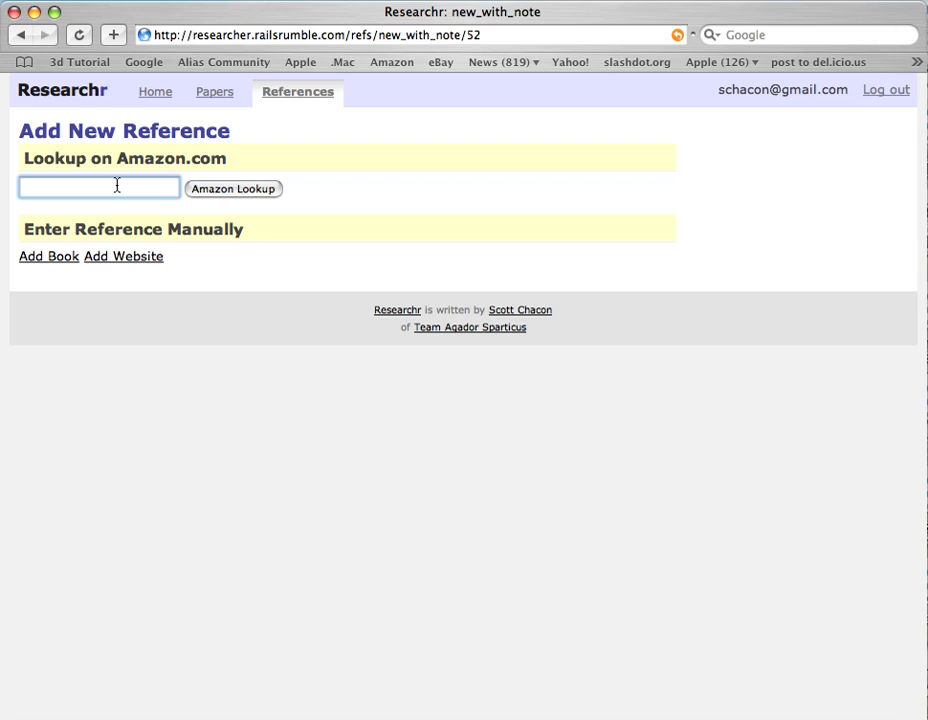
type("achilles")
left_click(195, 186)
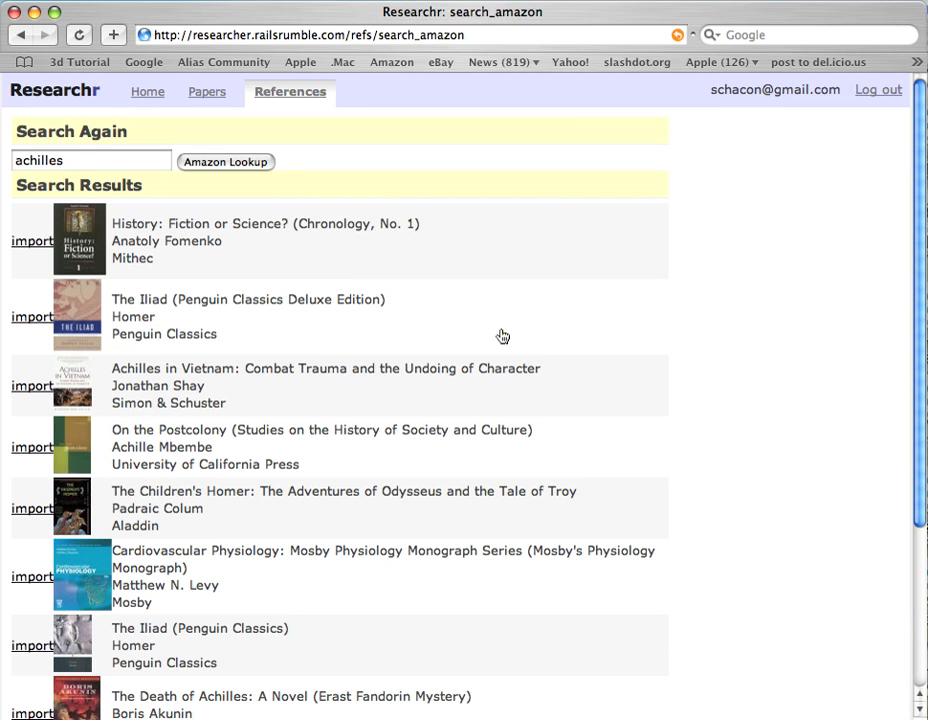
left_click(33, 317)
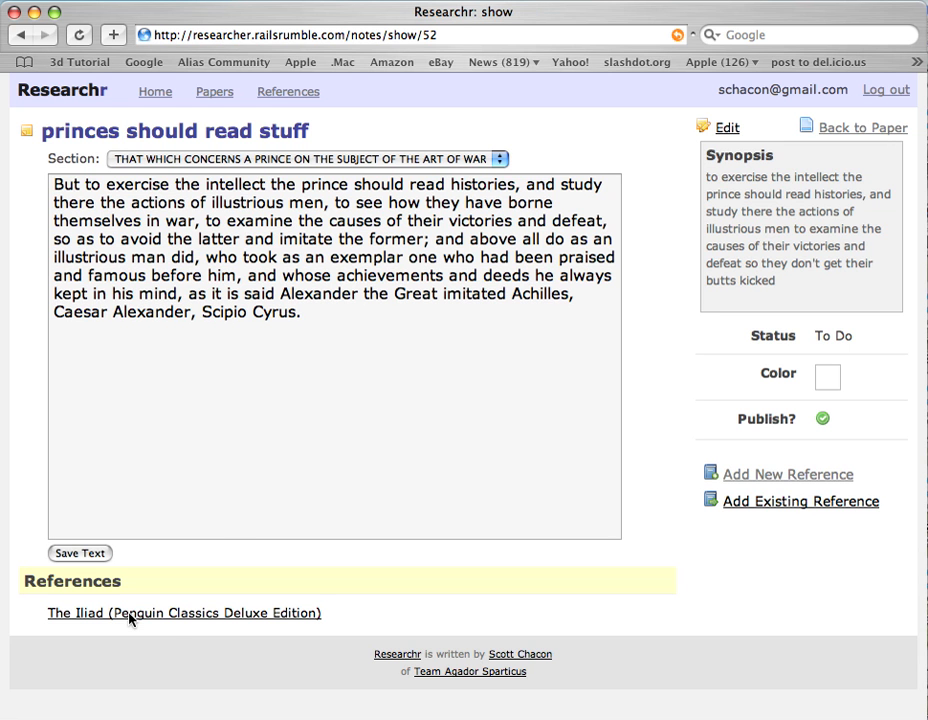
left_click(168, 620)
Step: Reorder the paper's art of war note cards to "princes should read stuff", "philopoemen", "war and rules and discipline"
left_click(857, 128)
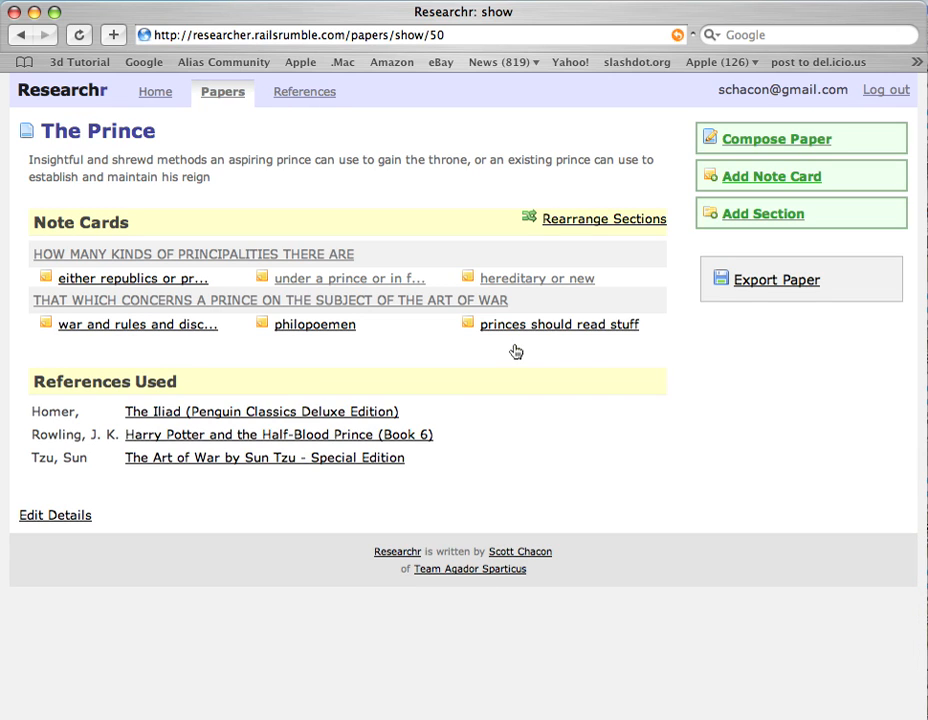
left_click(581, 326)
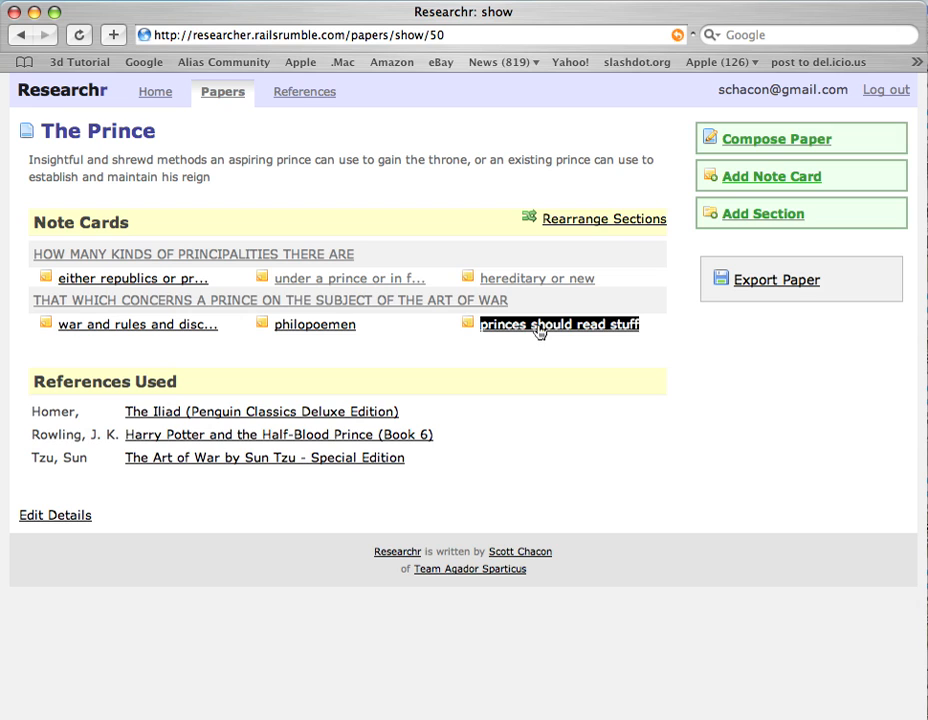
left_click(428, 302)
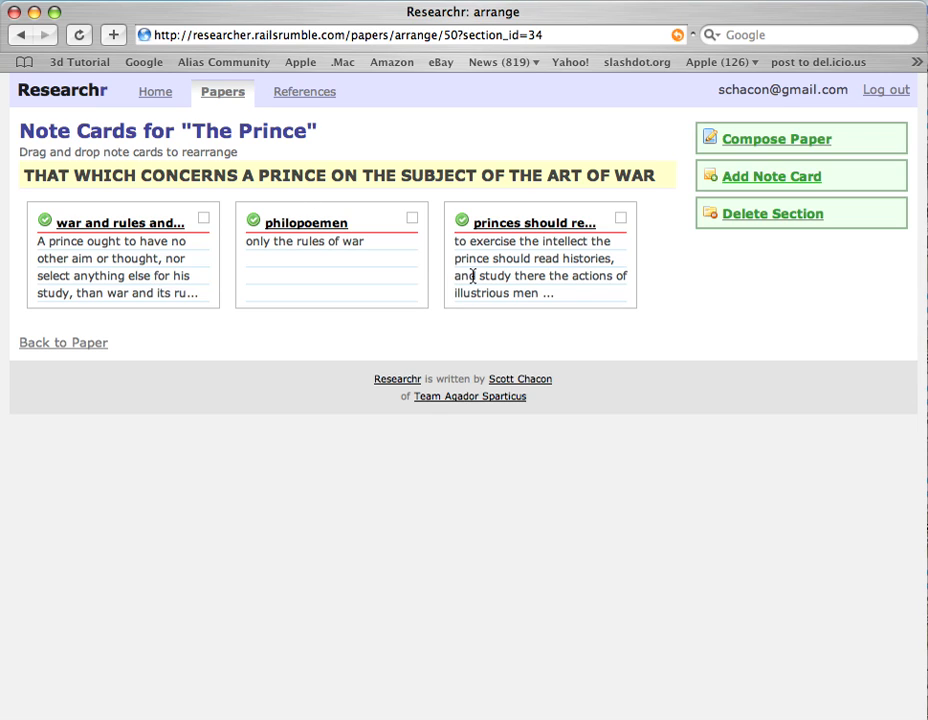
left_click_drag(137, 275, 290, 364)
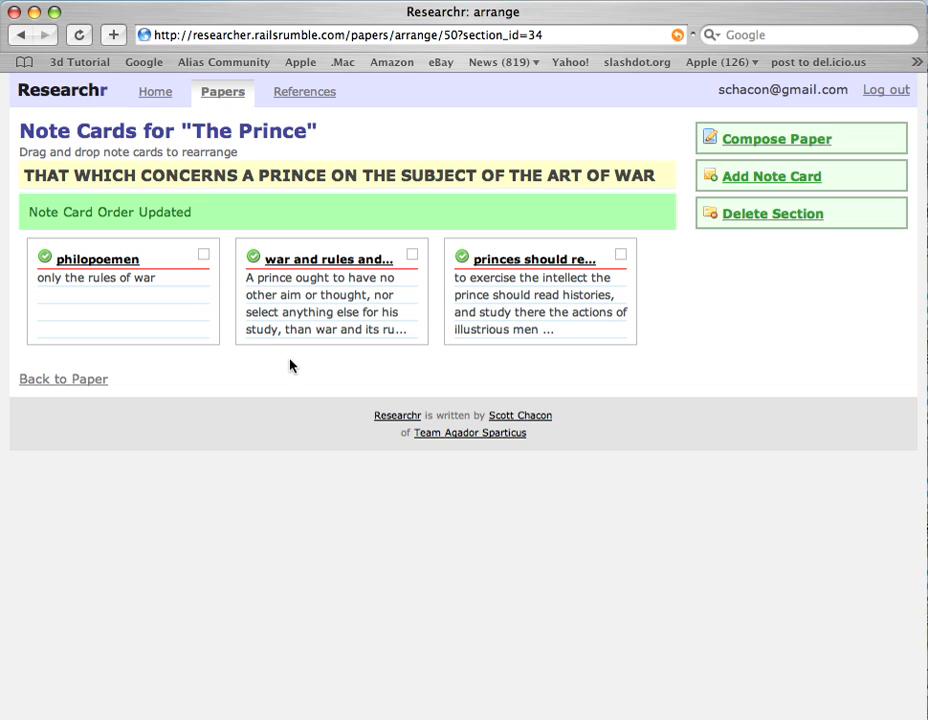
left_click_drag(555, 320, 132, 330)
Step: Open The Prince in the compose view and review the assembled text of the art of war section
left_click(75, 381)
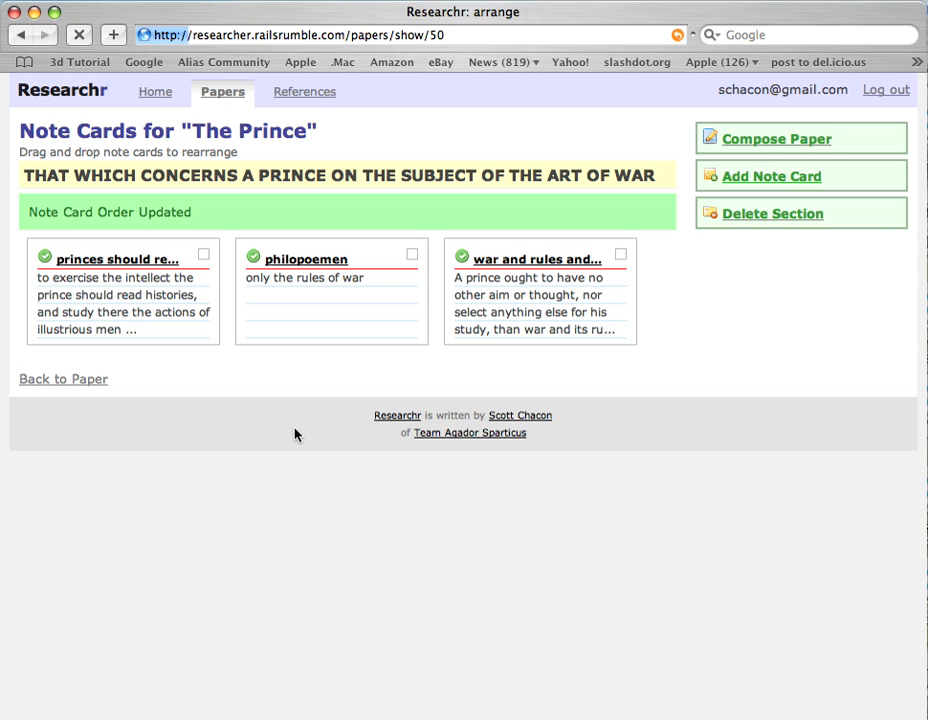
left_click(801, 145)
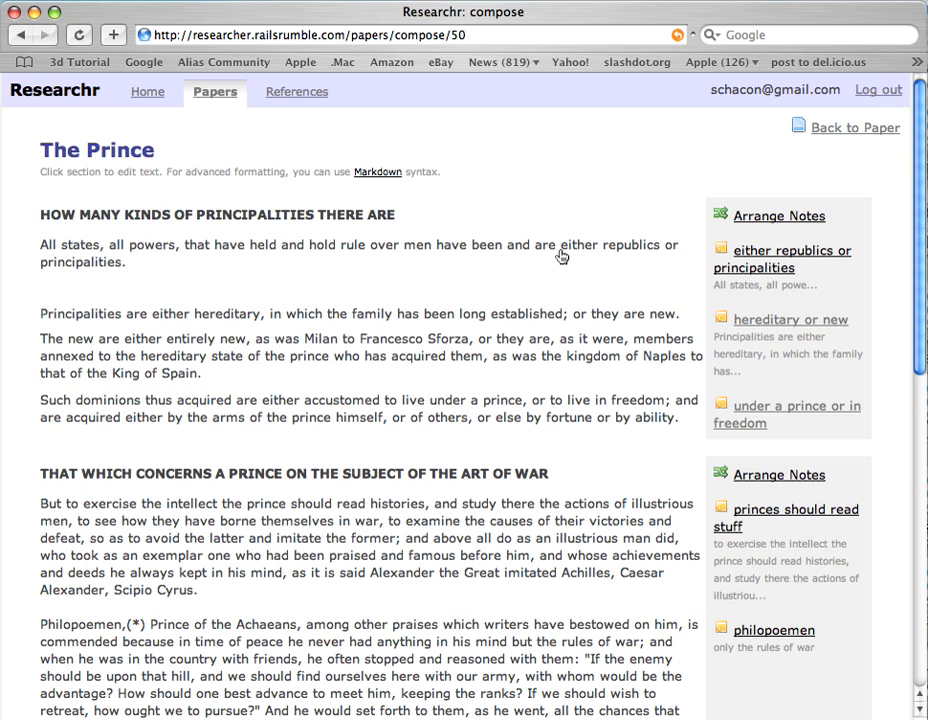
left_click_drag(922, 292, 922, 380)
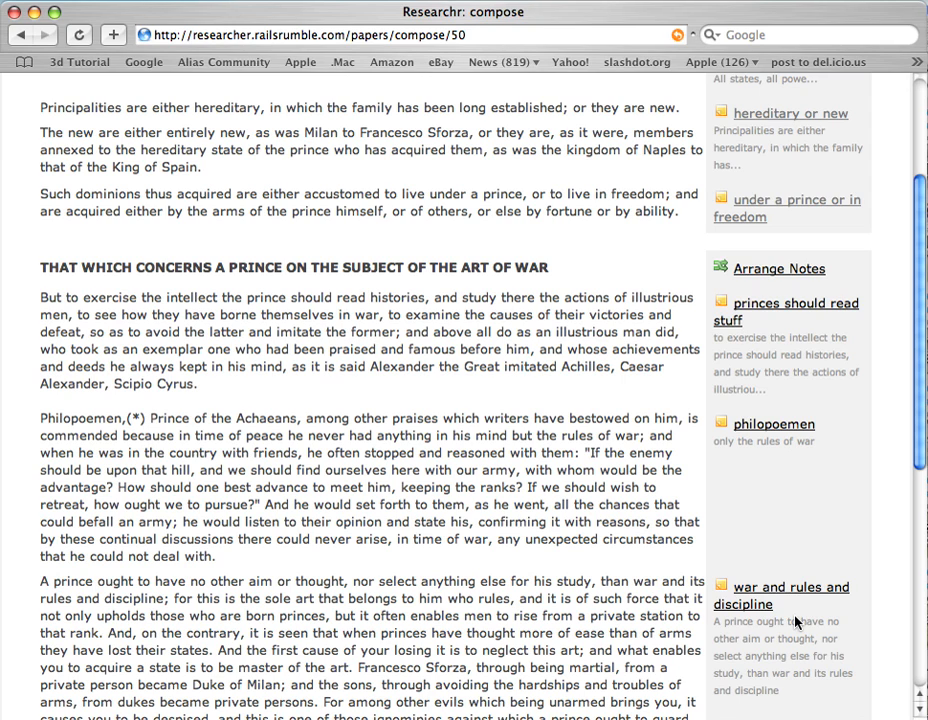
Step: Rearrange the art of war note cards to "philopoemen", "war and rules and discipline", "princes should read stuff" and return to the compose view
left_click(800, 269)
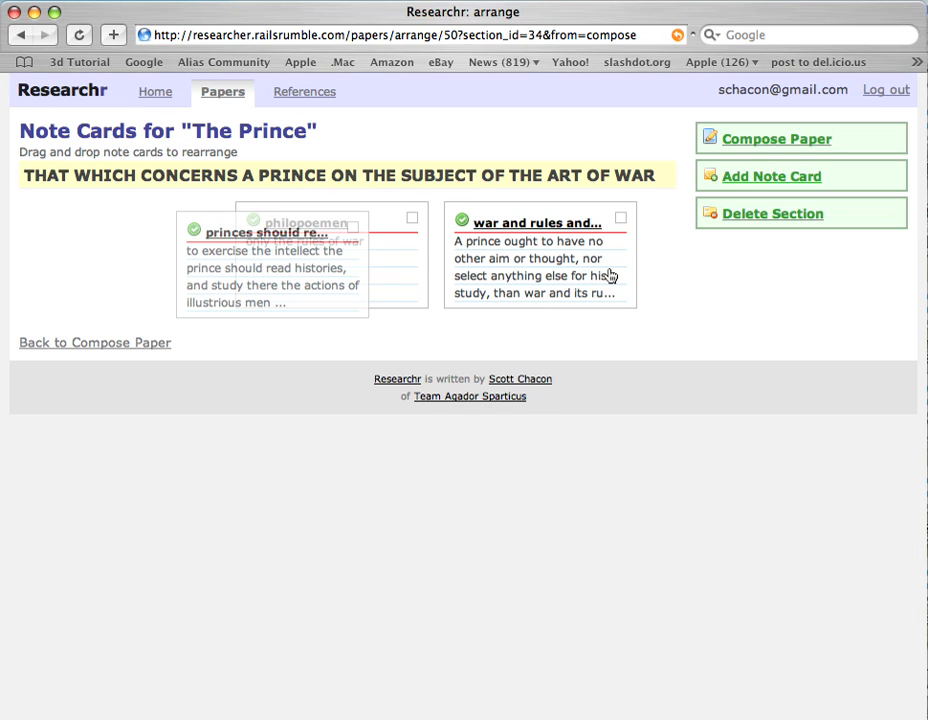
left_click_drag(611, 276, 557, 341)
left_click(748, 142)
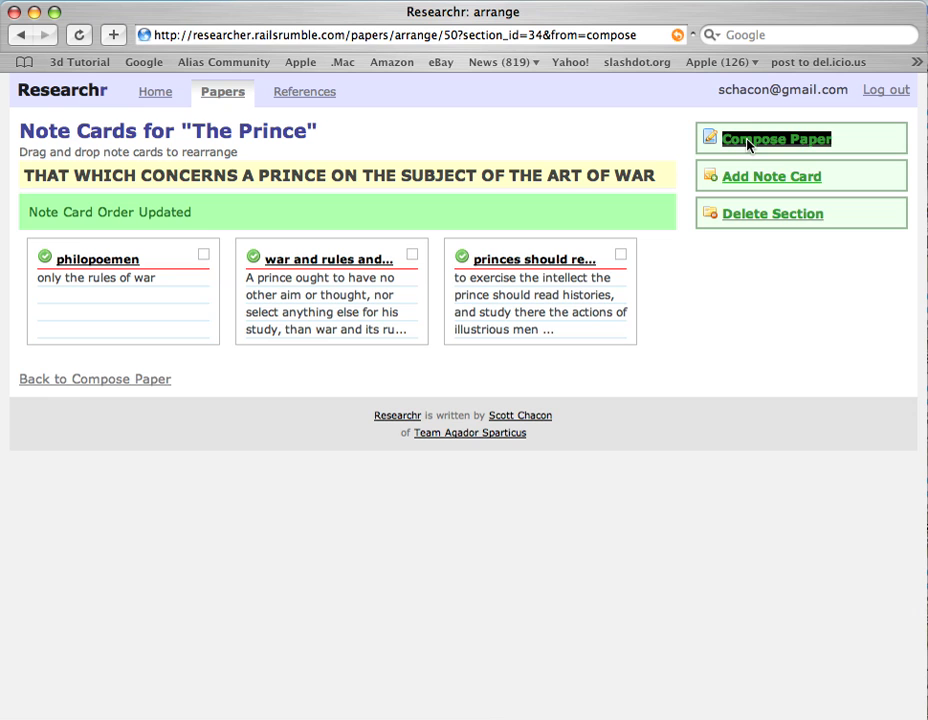
left_click(130, 378)
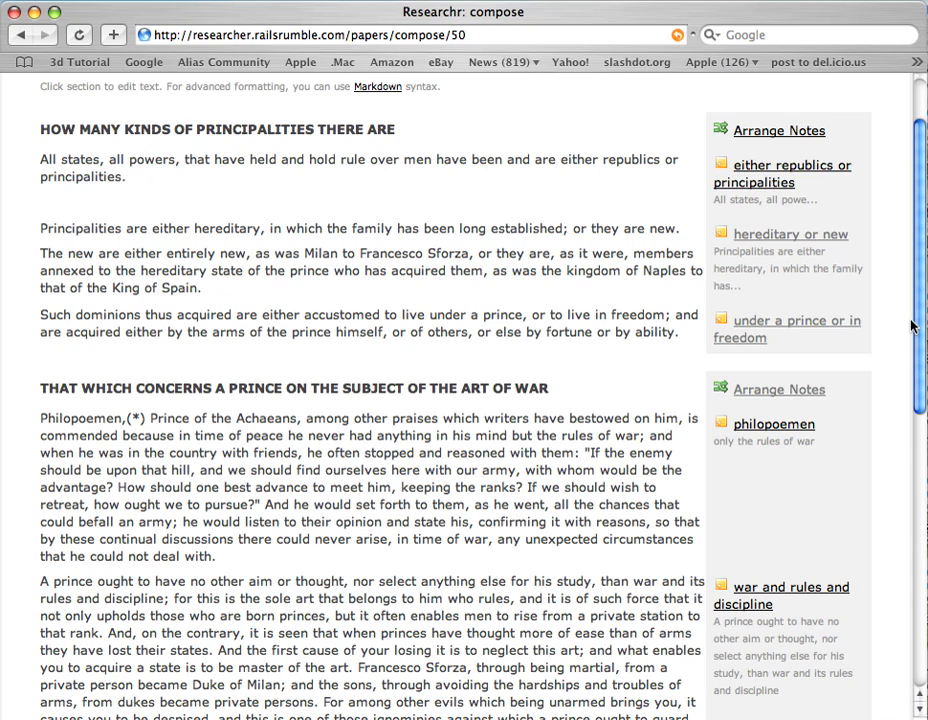
Step: Add the passage starting "And whoever reads the life of Cyrus, written by Xenophon" to the end of the "princes should read stuff" text and save it
scroll(910, 325, "down", 10)
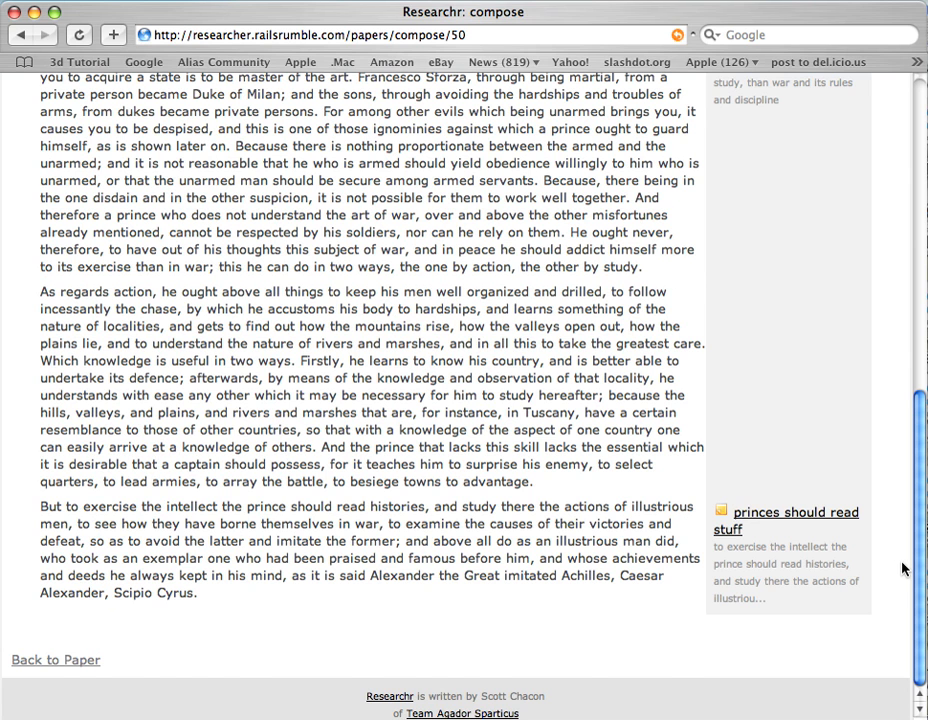
scroll(903, 569, "up", 15)
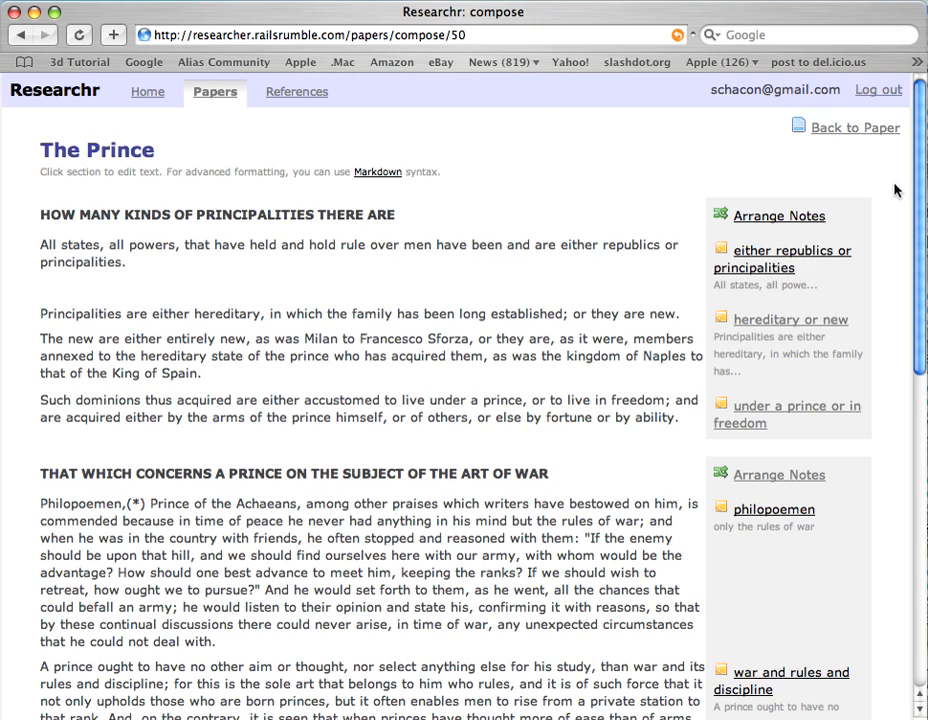
scroll(895, 190, "down", 15)
left_click(570, 598)
left_click(590, 640)
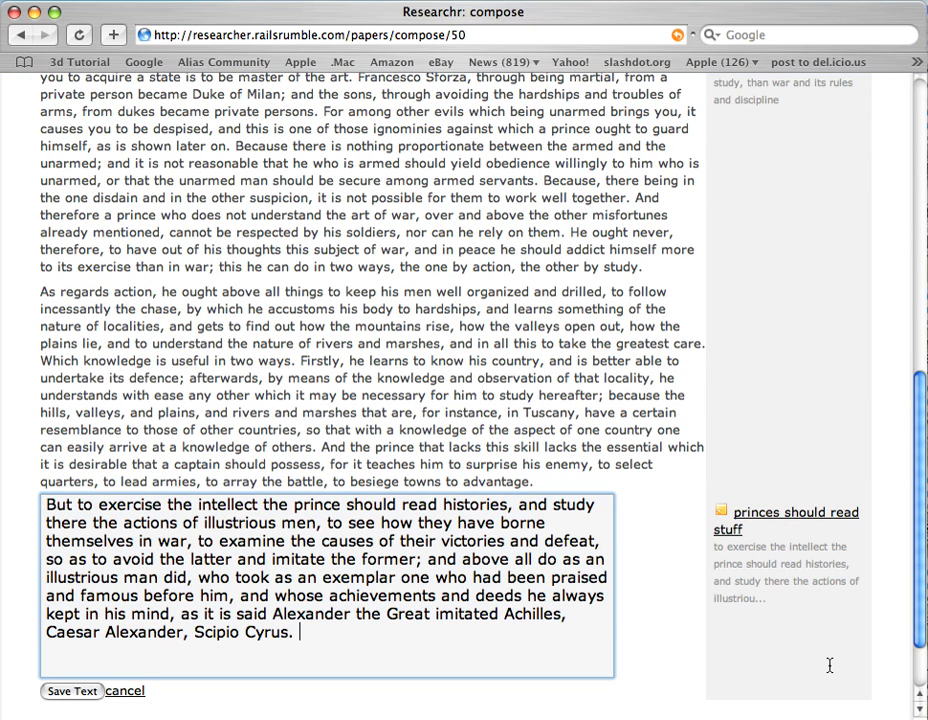
key("super+shift+3")
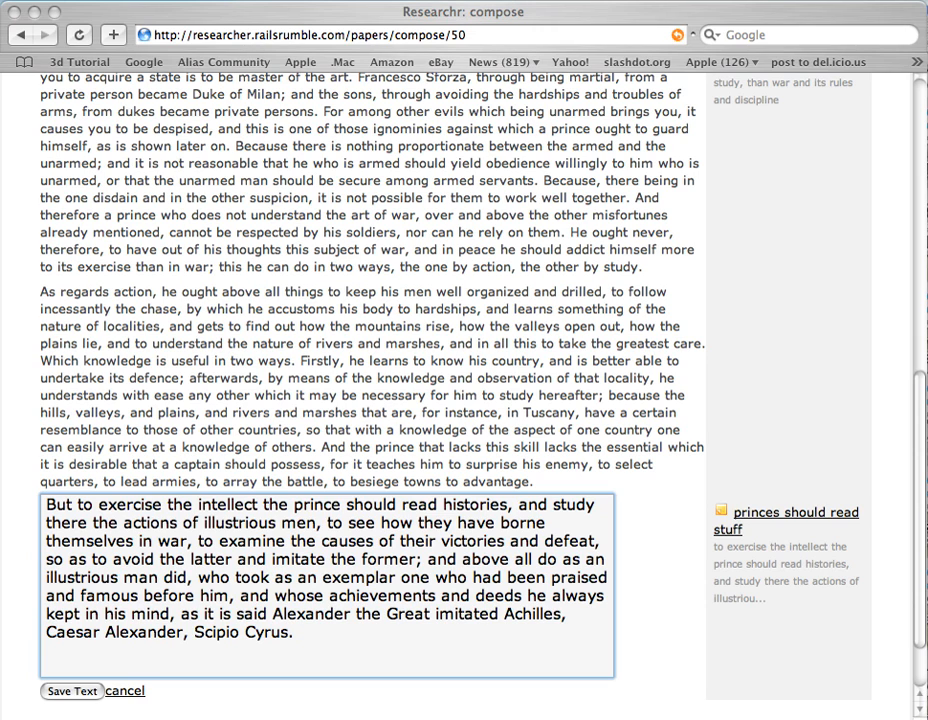
left_click(389, 655)
type("And whoever reads the life of Cyrus, written by Xenophon, will recognize afterwards in the life of Scipio how that imitation was his glory, and how in chastity, affability, humanity, and liberality Scipio conformed to those things which have been written of Cyrus by Xenophon. A wise prince ought to observe some such rules, and never in peaceful times stand idle, but increase his resources with industry in such a way that they may be available to him in adversity, so that if fortune chances it may find him prepared to resist her blows.")
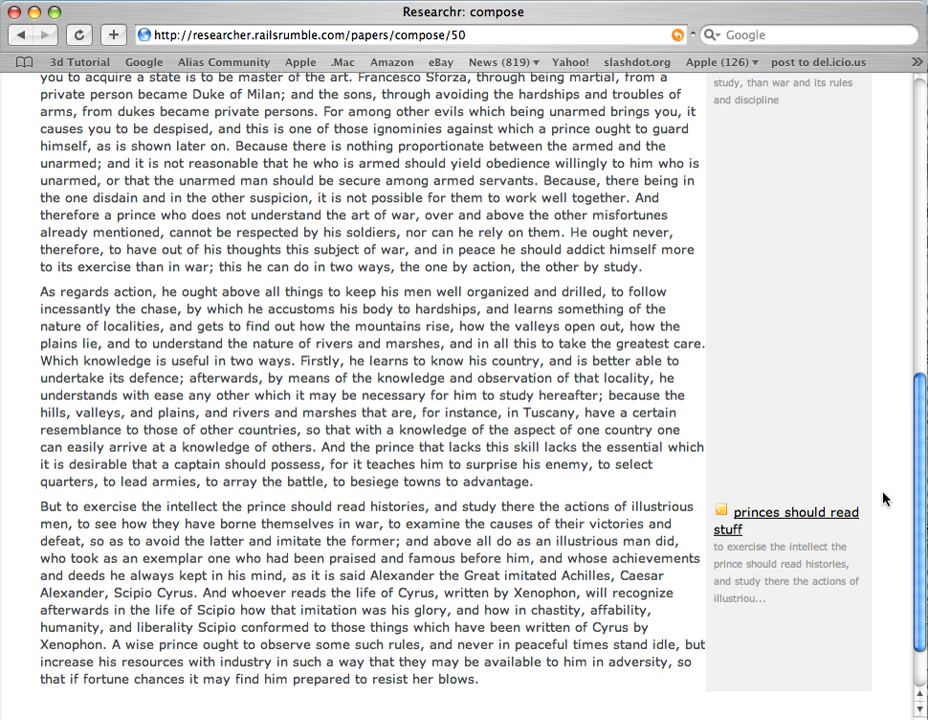
Step: Start a new paragraph at "And whoever reads", italicize "Caesar Alexander" with single Markdown asterisks, and save the text
left_click(349, 556)
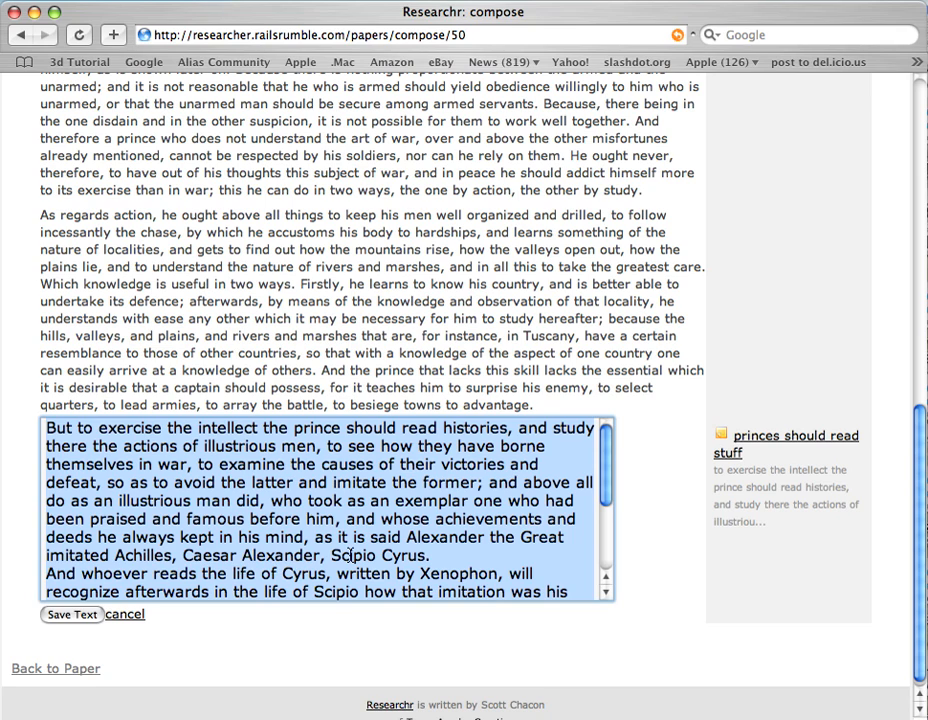
left_click(45, 615)
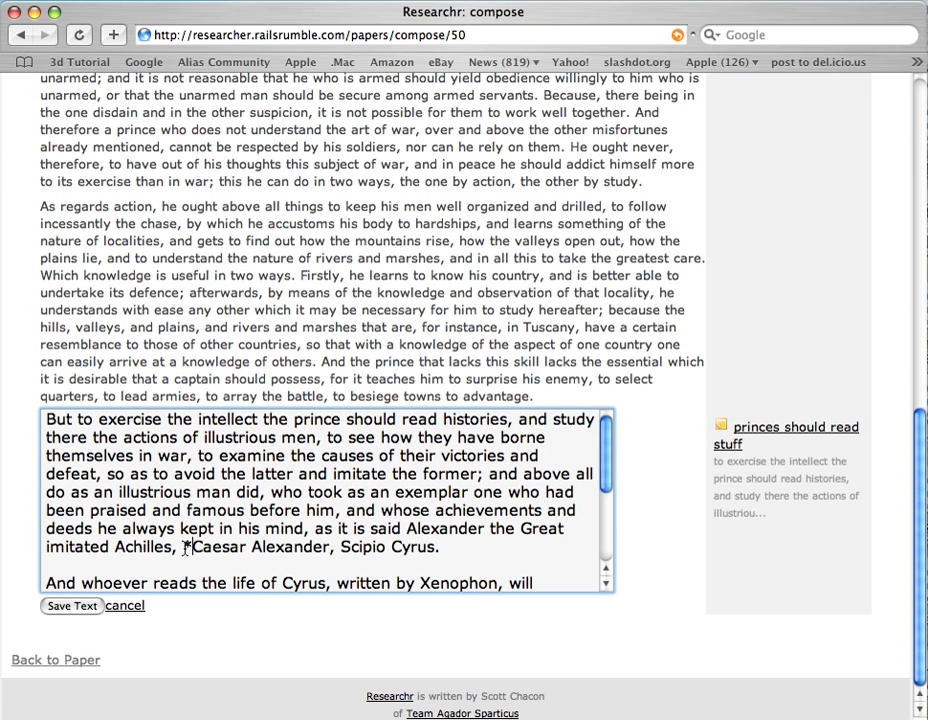
type("*")
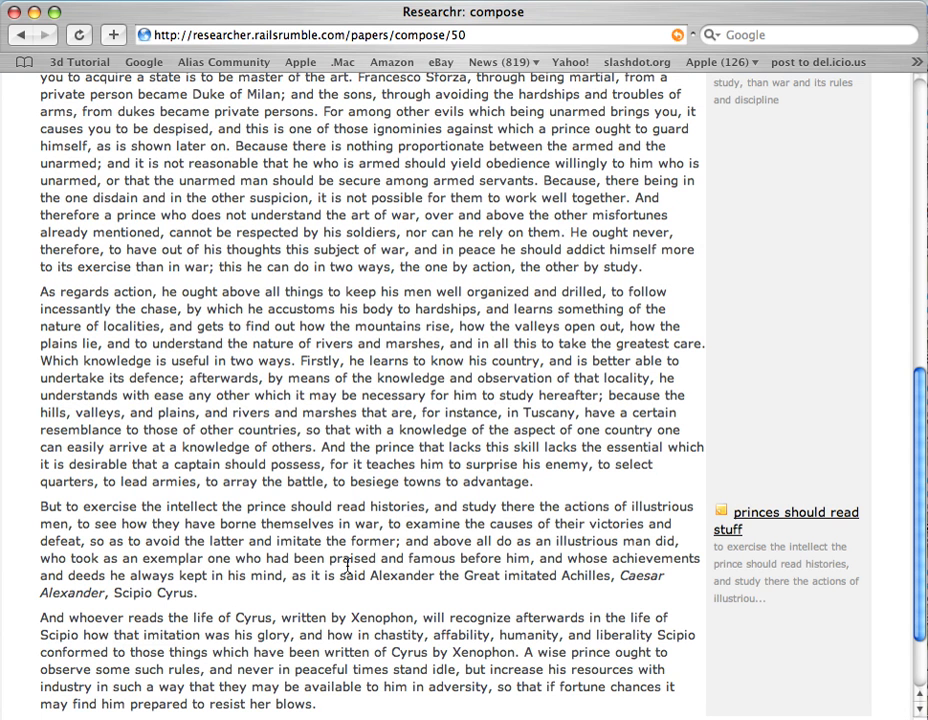
Step: Make "Caesar Alexander" bold by surrounding it with double Markdown asterisks and save the text
left_click(642, 566)
left_click(183, 633)
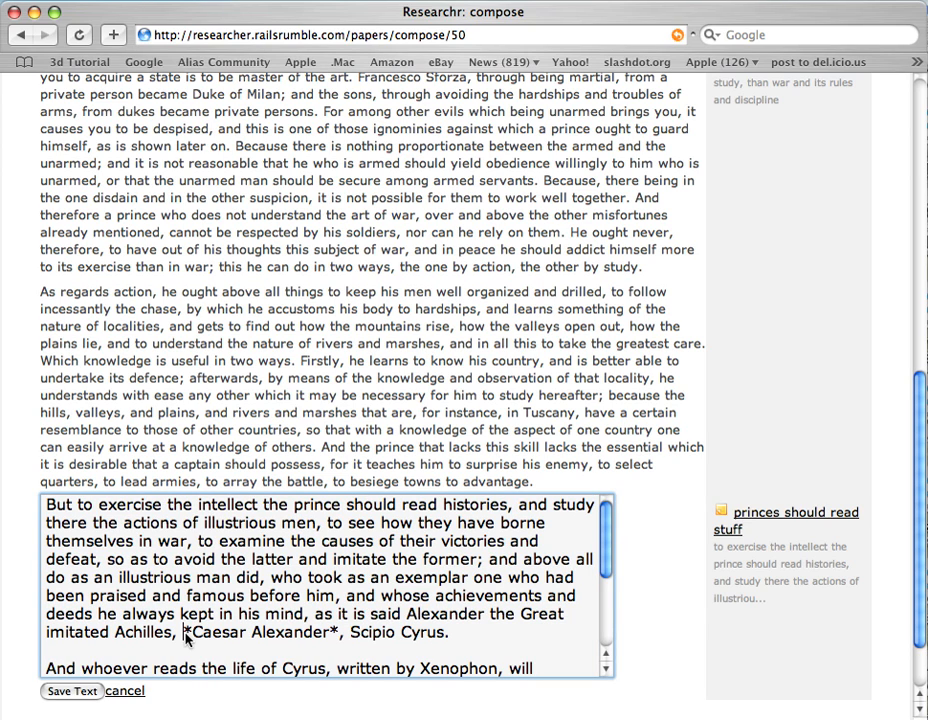
type("*")
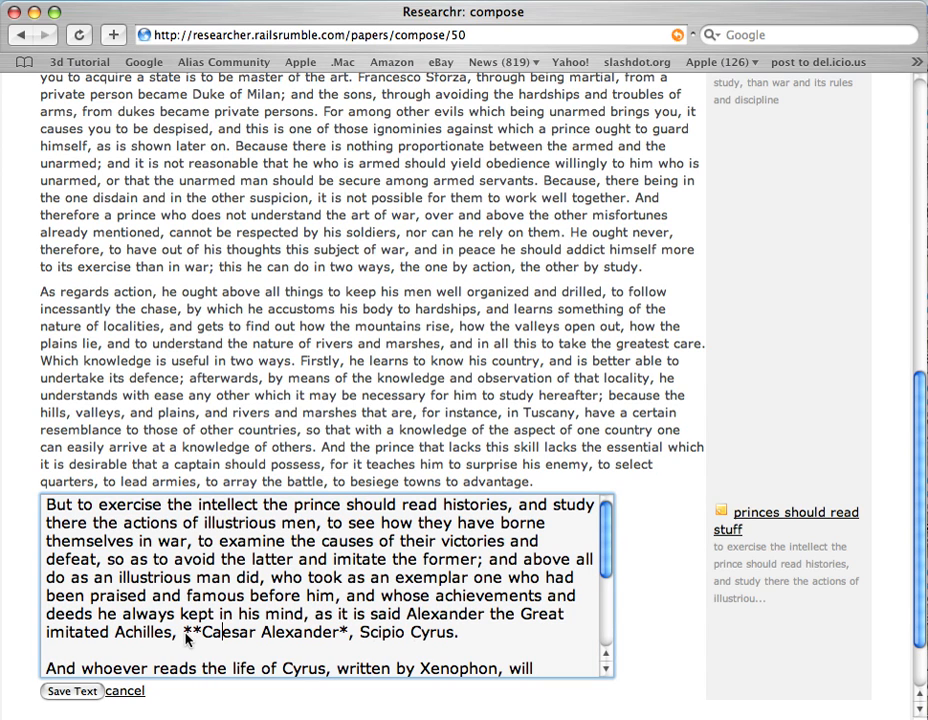
left_click(337, 633)
type("*")
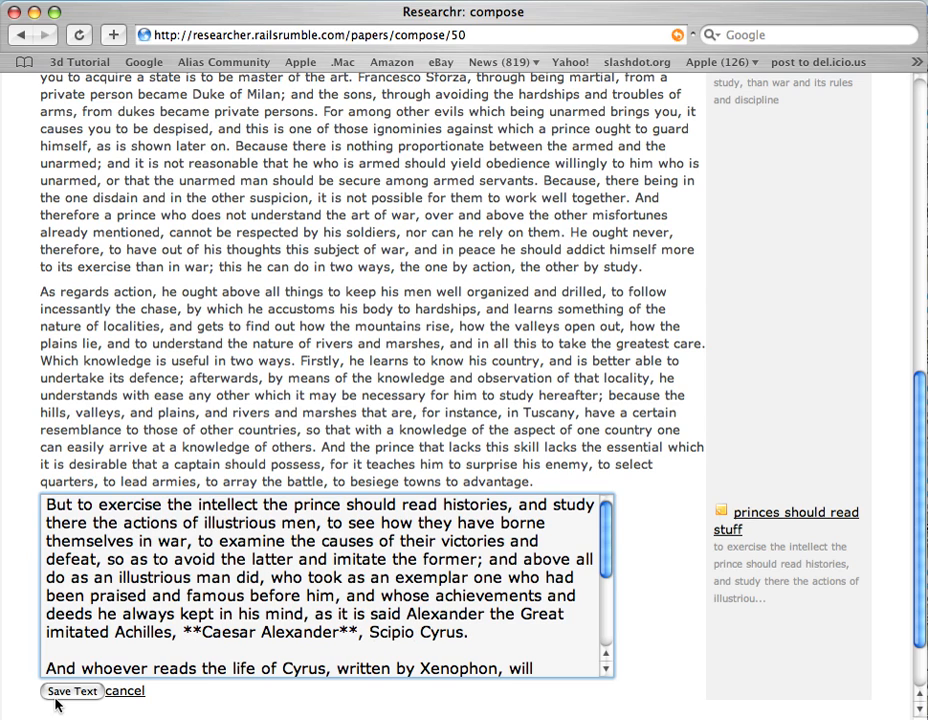
left_click(57, 696)
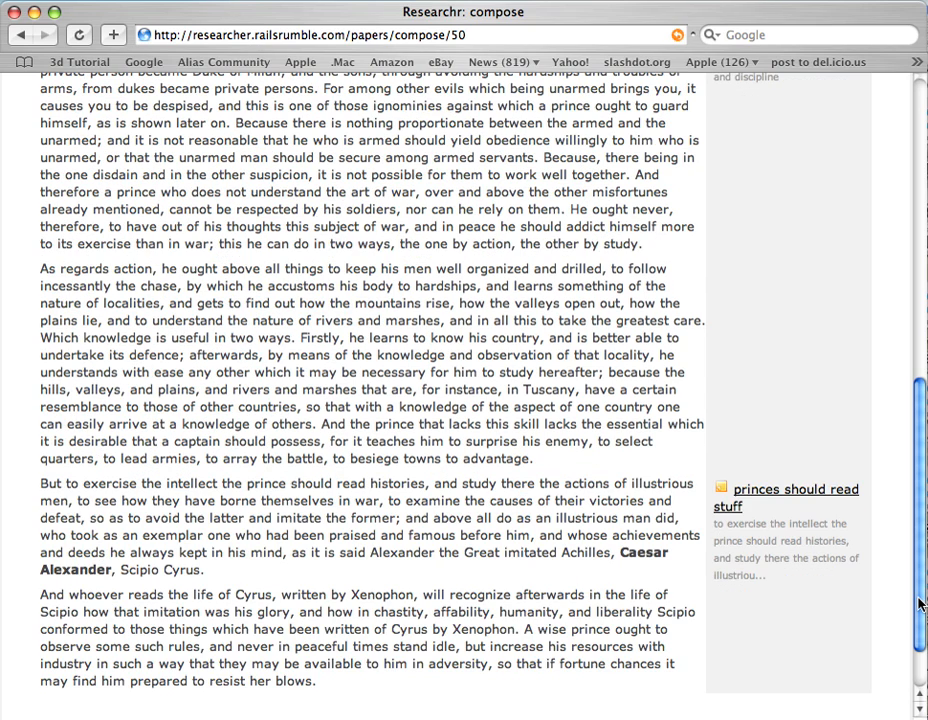
Step: Return to The Prince's overview page and export the paper as HTML
scroll(918, 603, "down", 2)
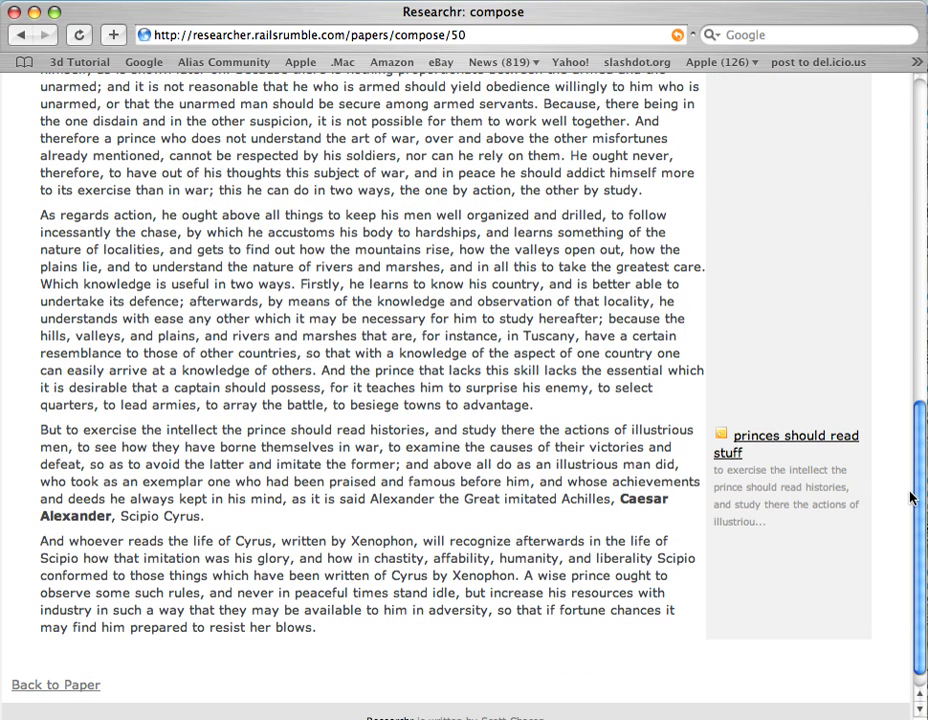
left_click_drag(916, 495, 914, 170)
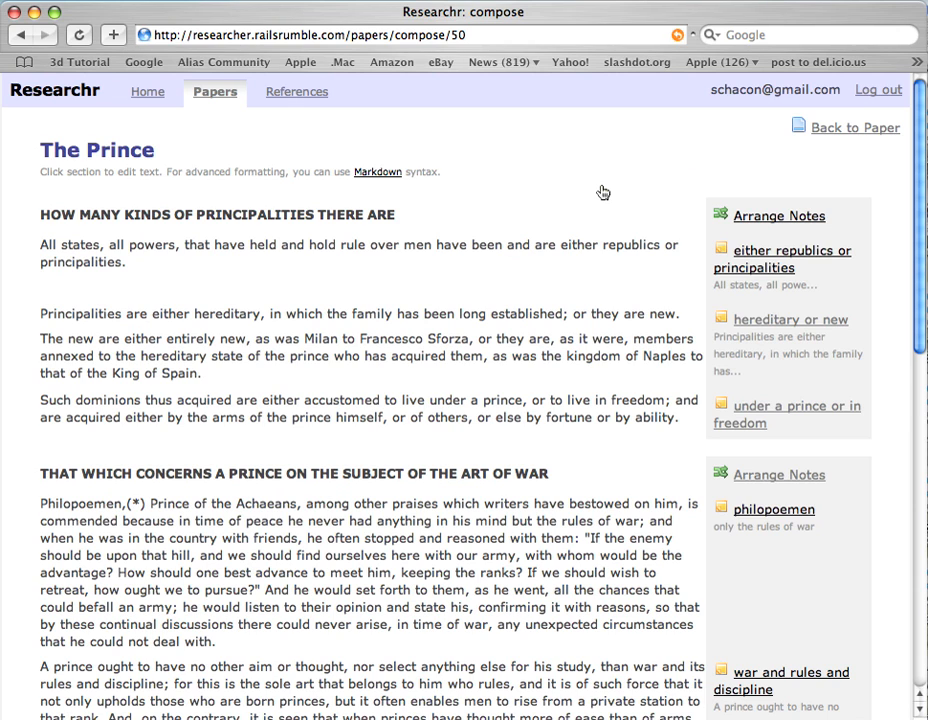
left_click(858, 129)
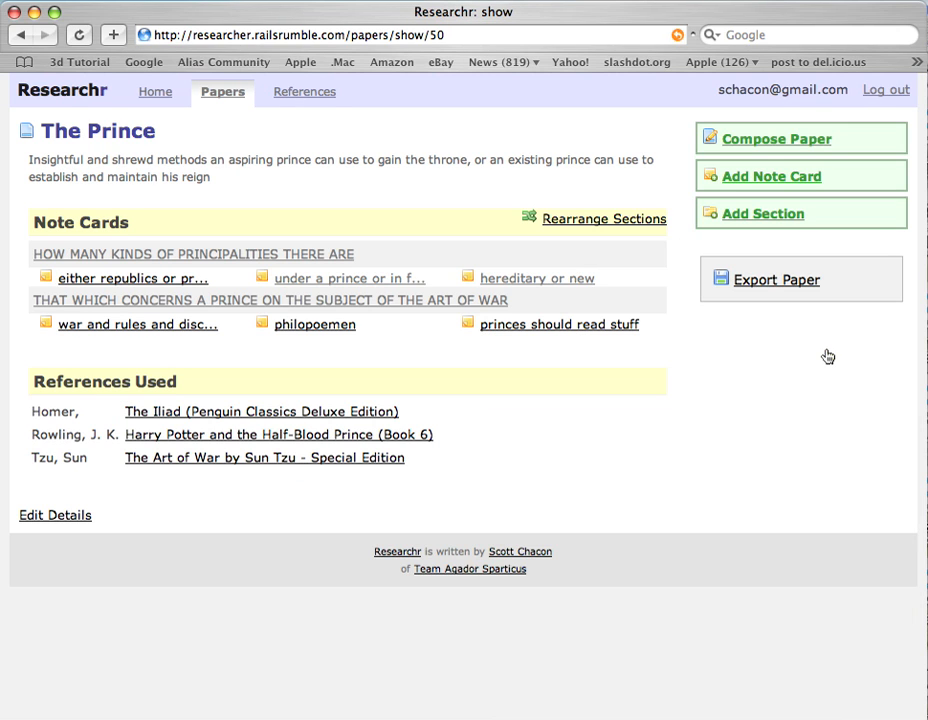
left_click(776, 280)
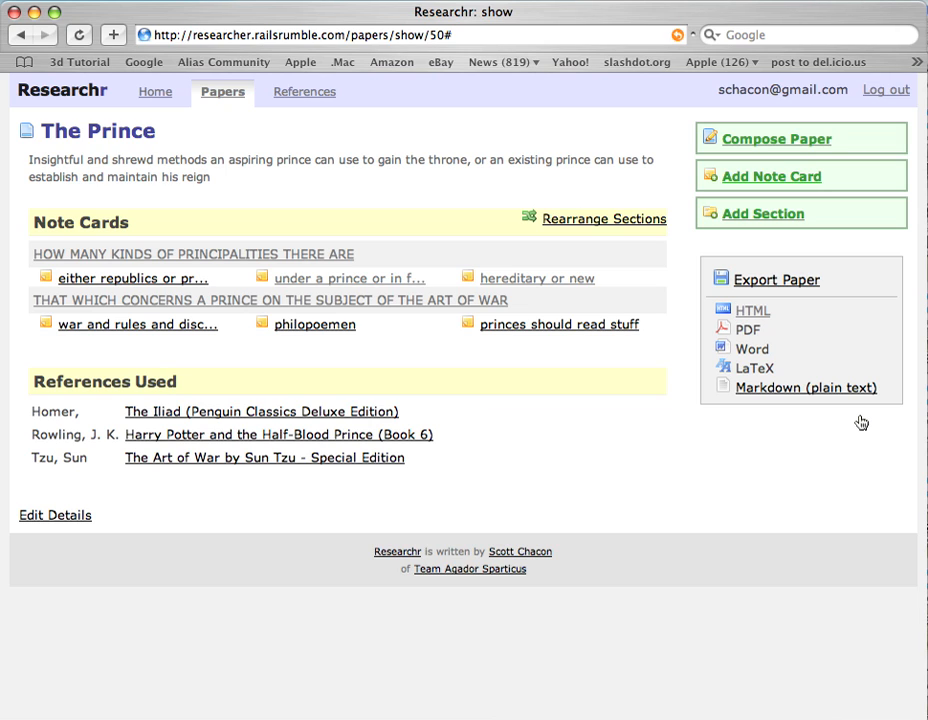
left_click(840, 392)
left_click(760, 313)
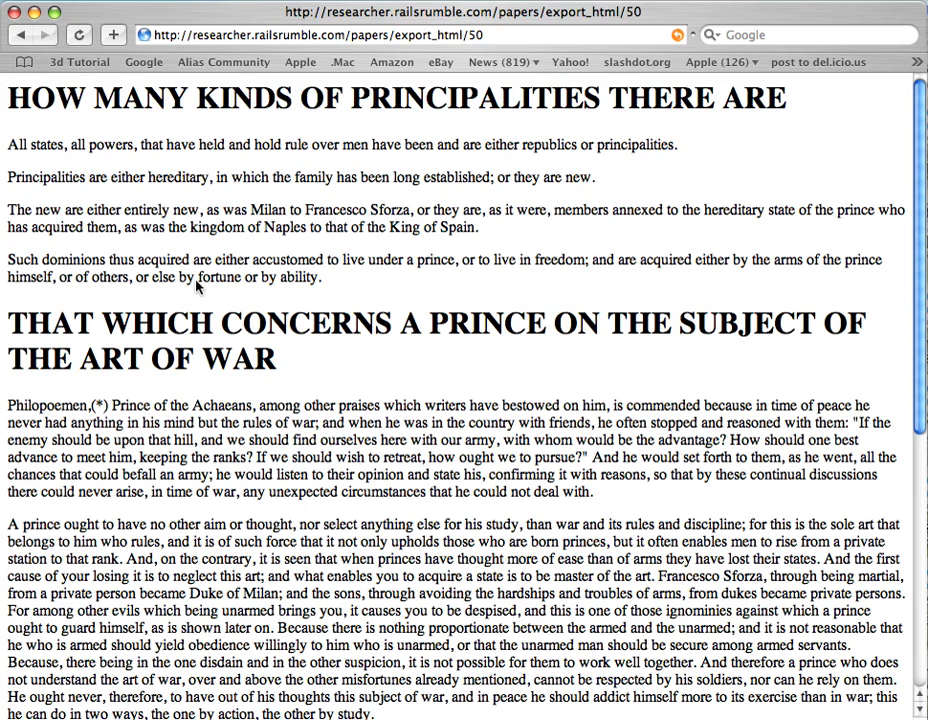
Step: Examine the bold text and the bibliography in the exported HTML paper, and go back to the paper's overview page
left_click(920, 628)
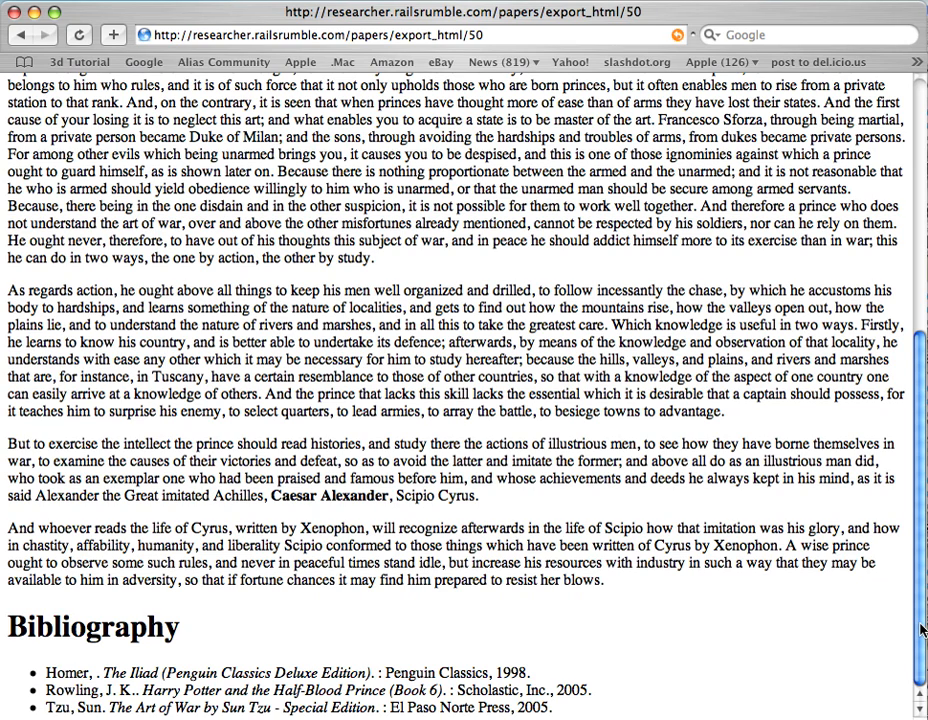
left_click_drag(271, 495, 408, 500)
left_click(408, 500)
left_click_drag(2, 640, 555, 712)
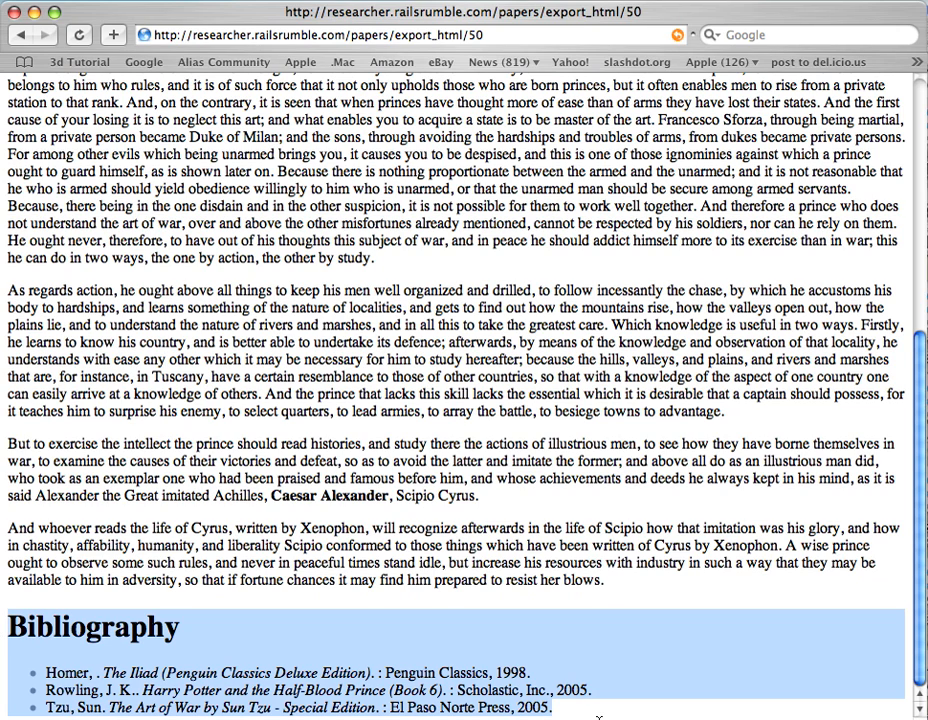
left_click(531, 690)
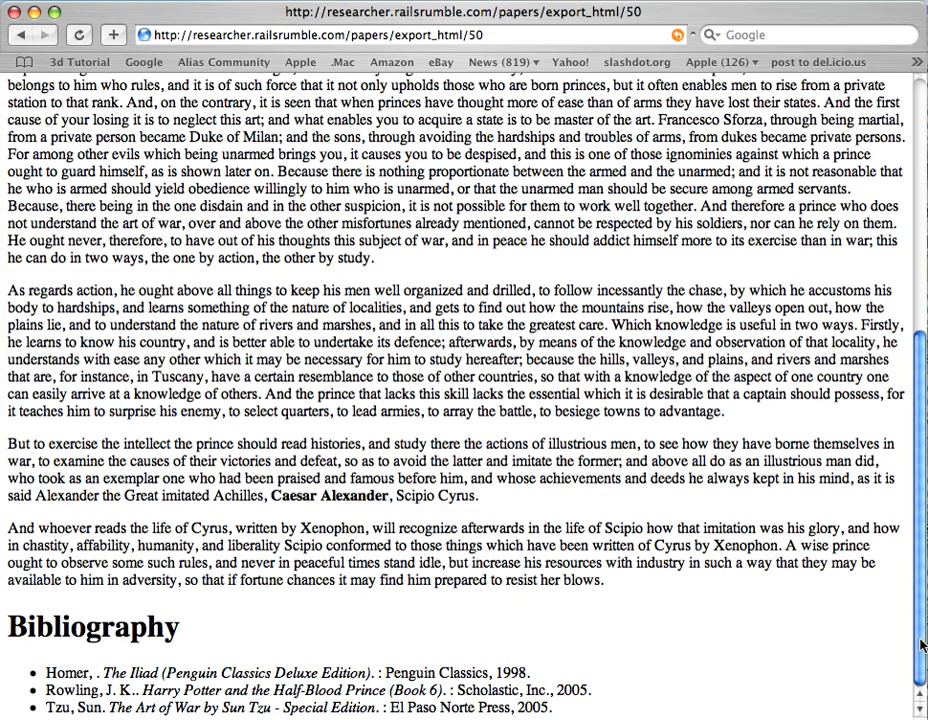
left_click_drag(921, 645, 875, 313)
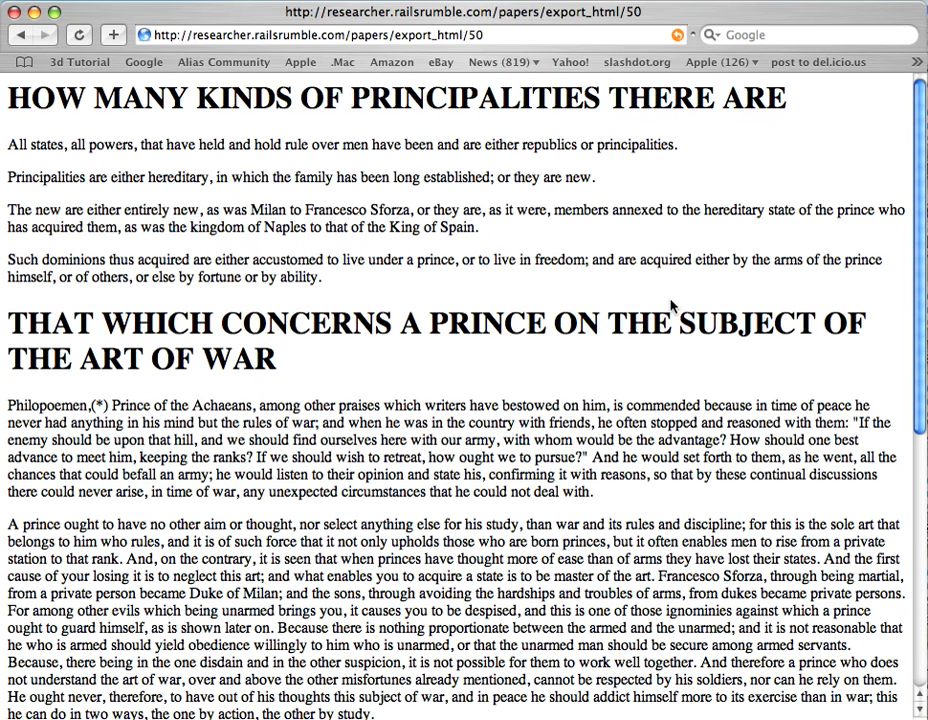
left_click(22, 35)
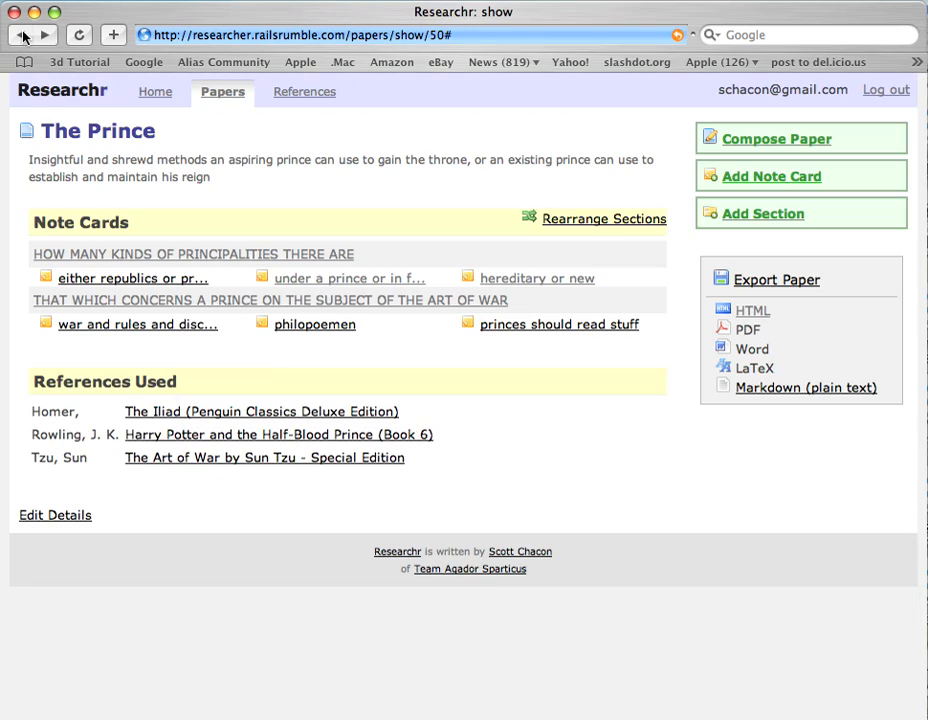